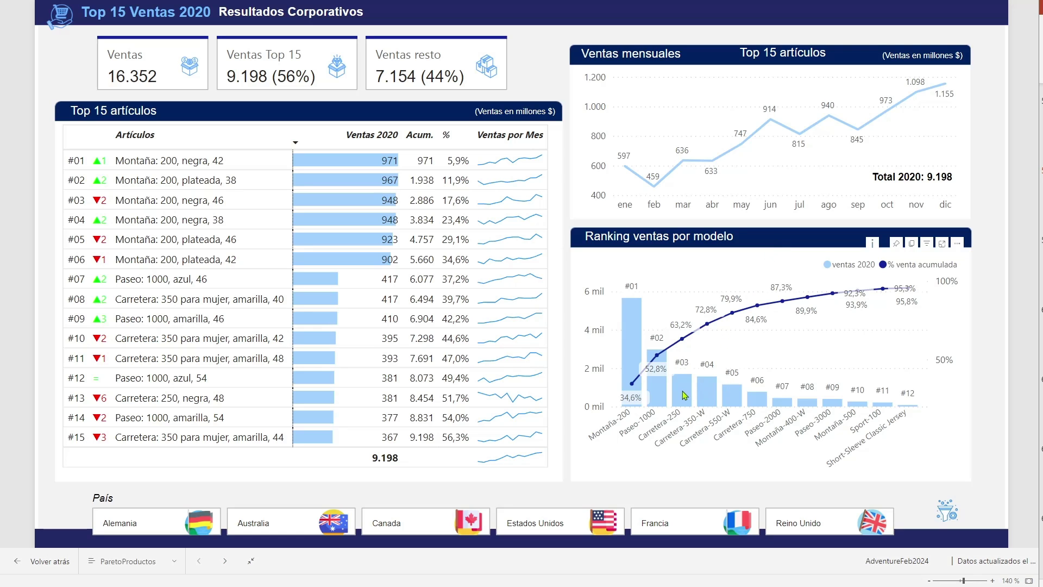
- Filter the report to Estados Unidos and show the monthly sales of the article Montaña: 200, negra, 46
{"action": "mouse_move", "coordinate": [684, 395]}
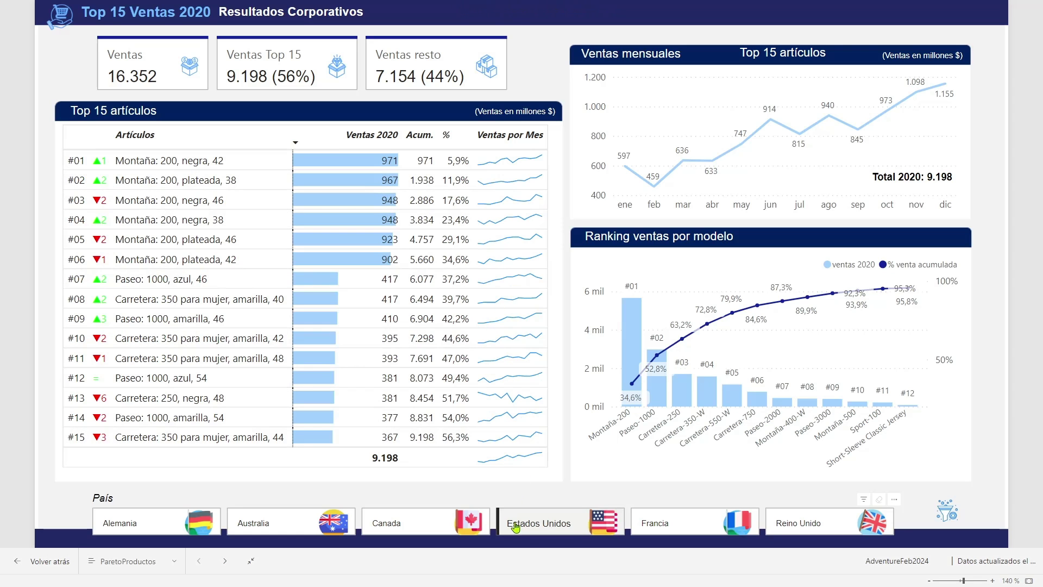
{"action": "left_click", "coordinate": [538, 529]}
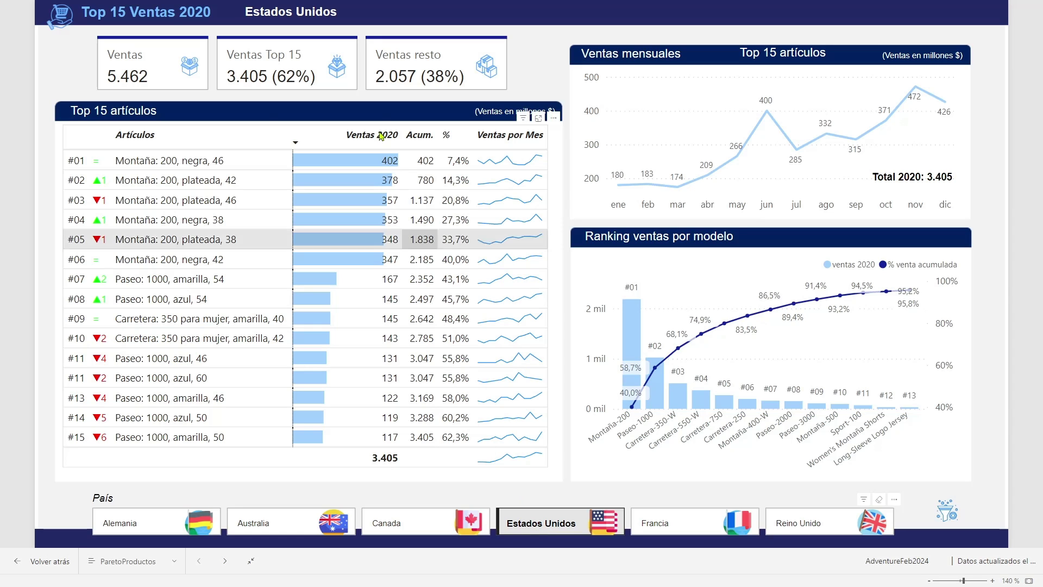
{"action": "left_click", "coordinate": [216, 166]}
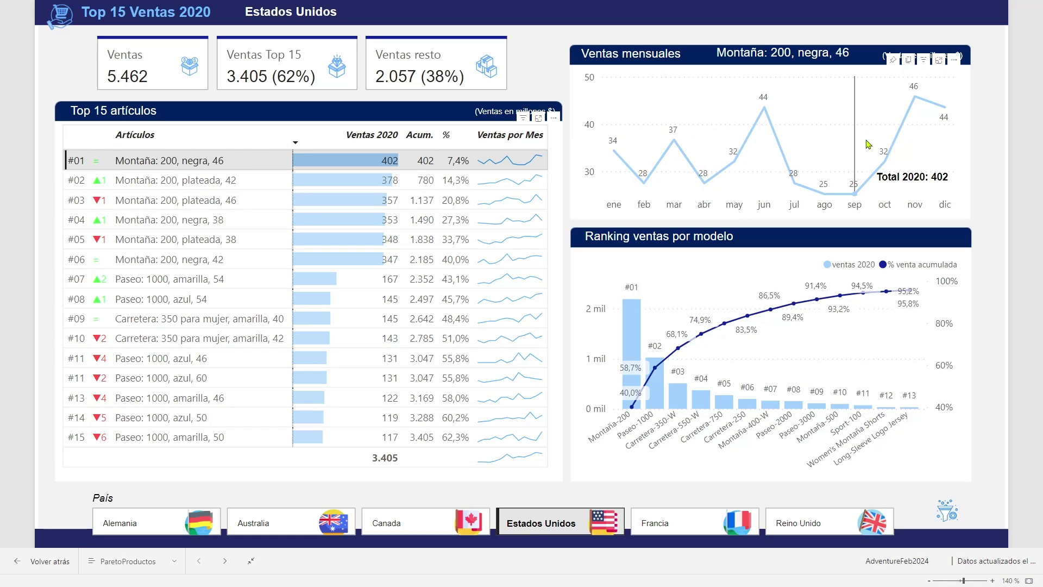
{"action": "mouse_move", "coordinate": [886, 141]}
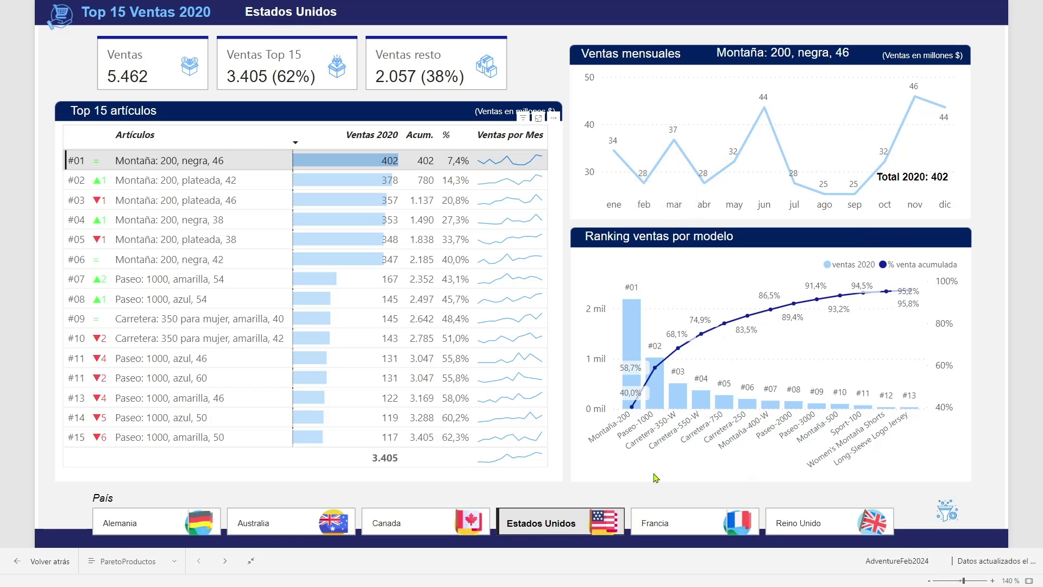
- Filter the article table and monthly sales chart by the Montaña-200 model from the model ranking
{"action": "mouse_move", "coordinate": [649, 372]}
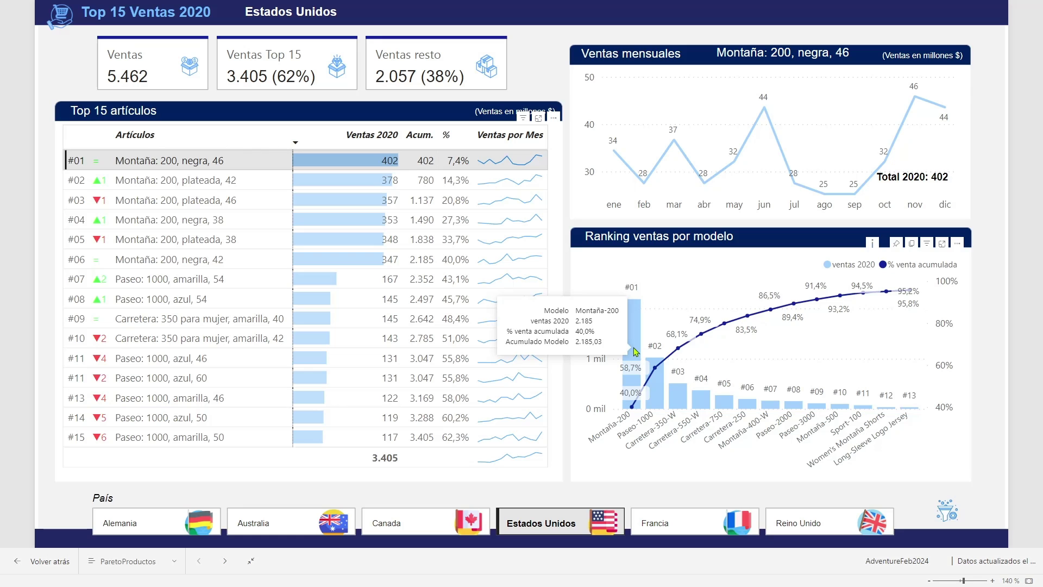
{"action": "left_click", "coordinate": [636, 351]}
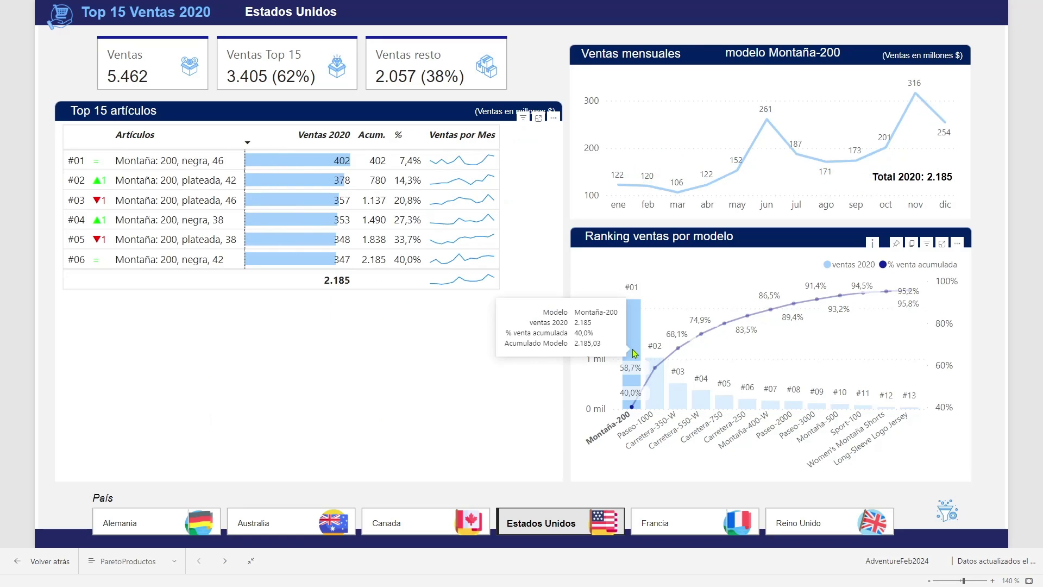
{"action": "mouse_move", "coordinate": [679, 168]}
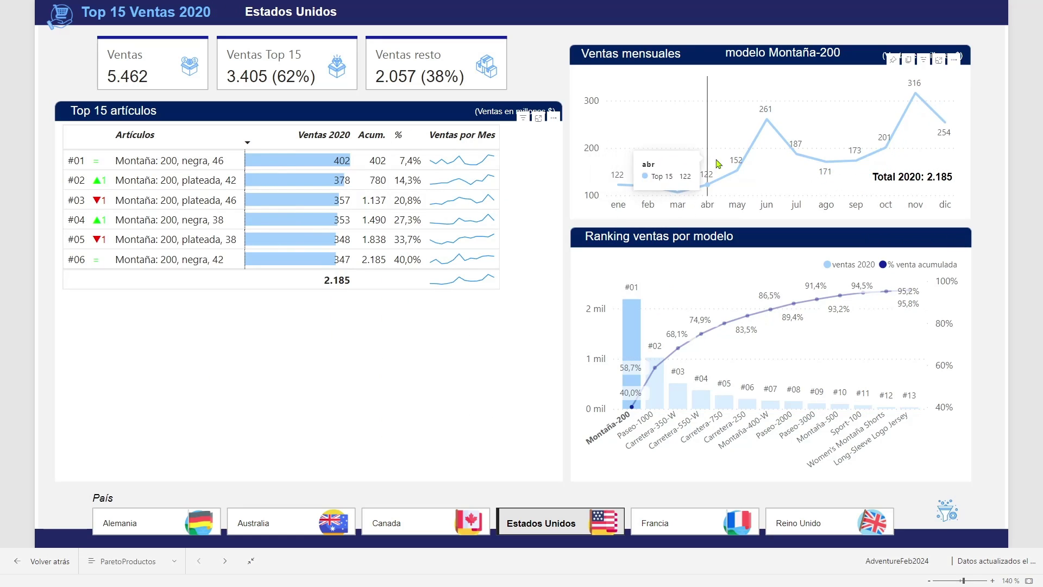
{"action": "mouse_move", "coordinate": [633, 329]}
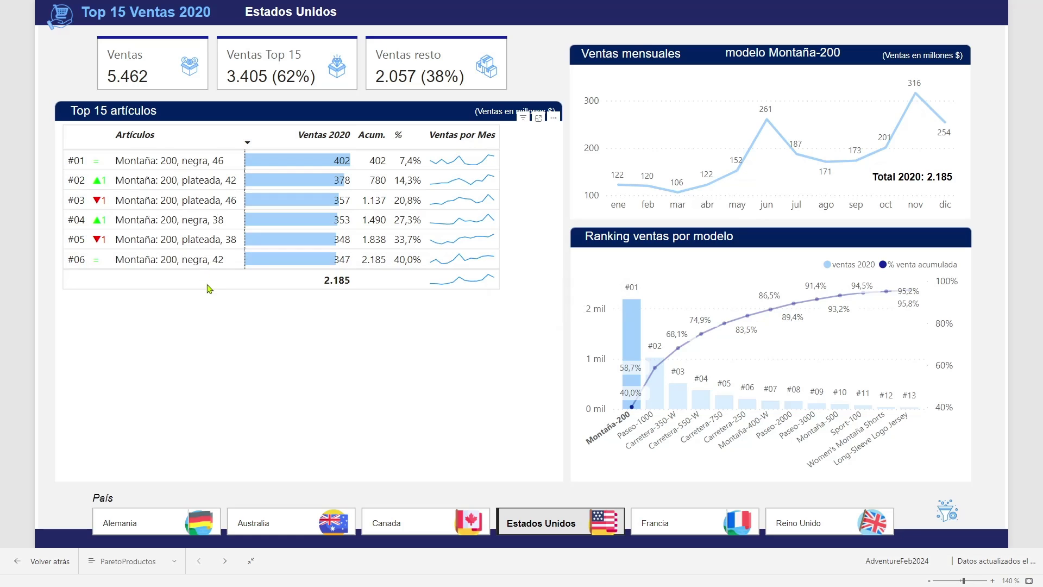
{"action": "mouse_move", "coordinate": [634, 371]}
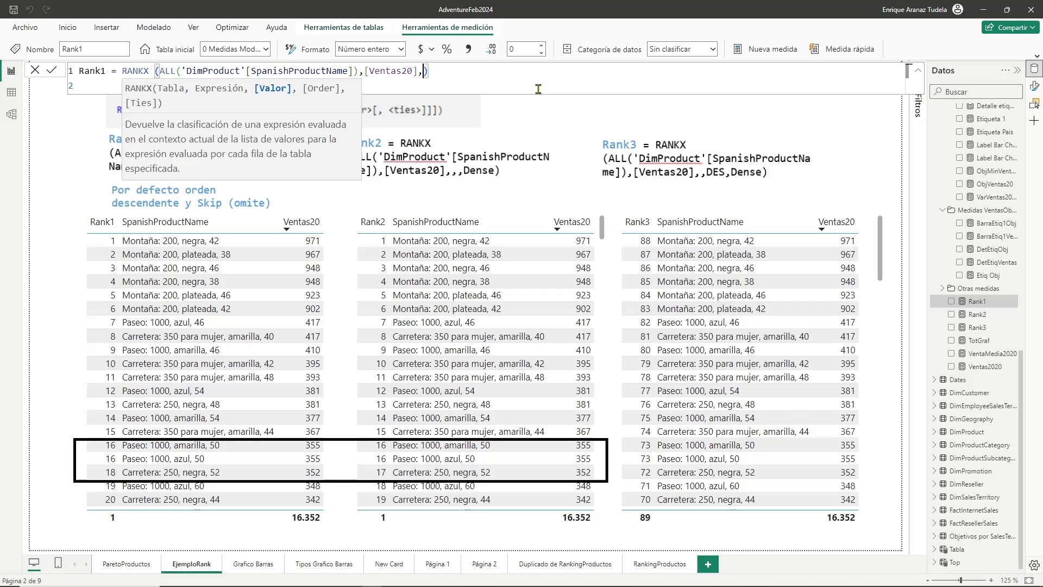
- Extend the Rank1 measure's RANKX formula with empty Valor and Order arguments to reach the Ties options
{"action": "type", "text": ","}
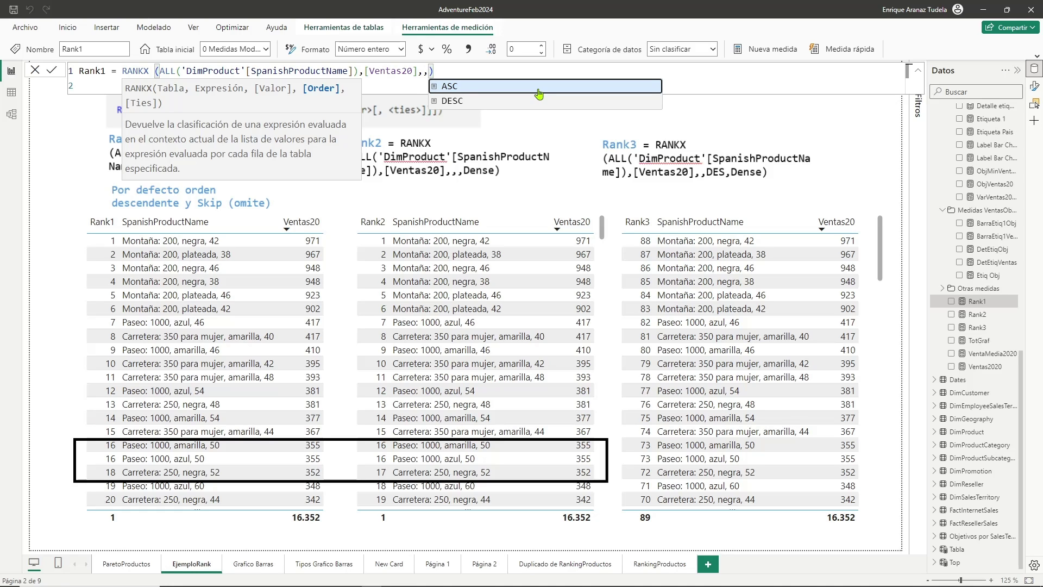
{"action": "type", "text": ","}
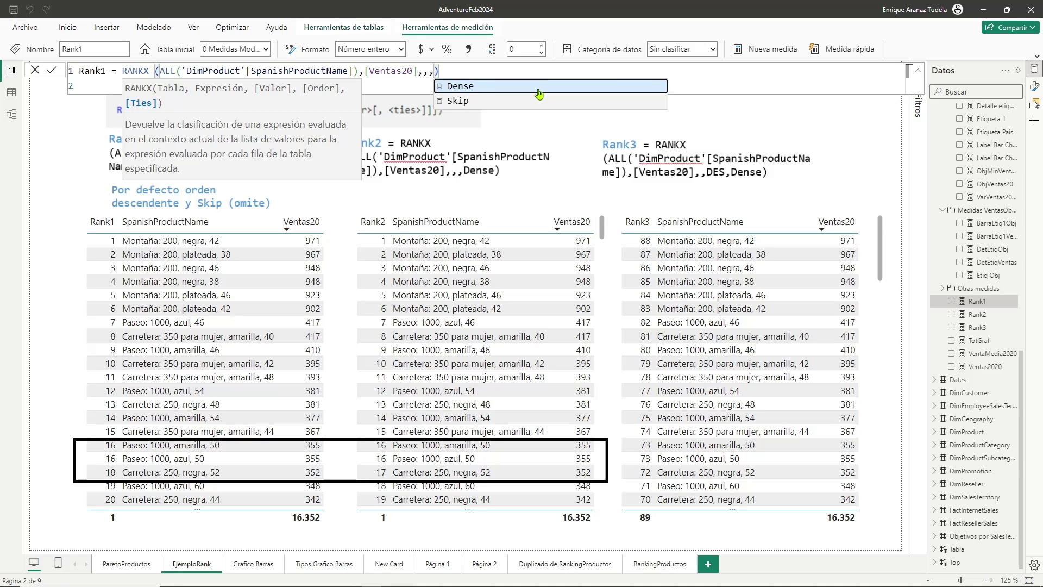
{"action": "left_click", "coordinate": [565, 128]}
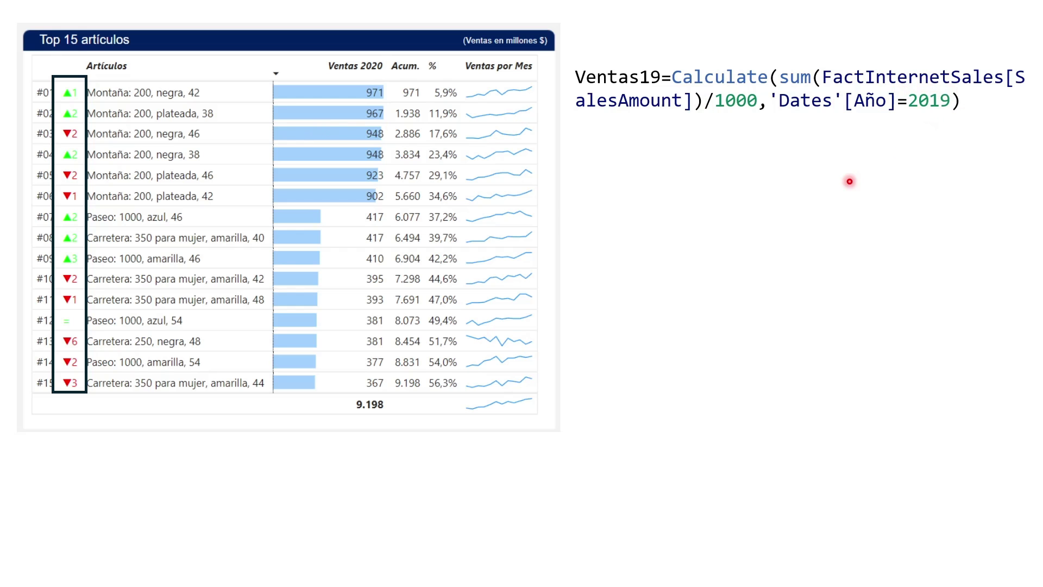
{"action": "left_click", "coordinate": [848, 184]}
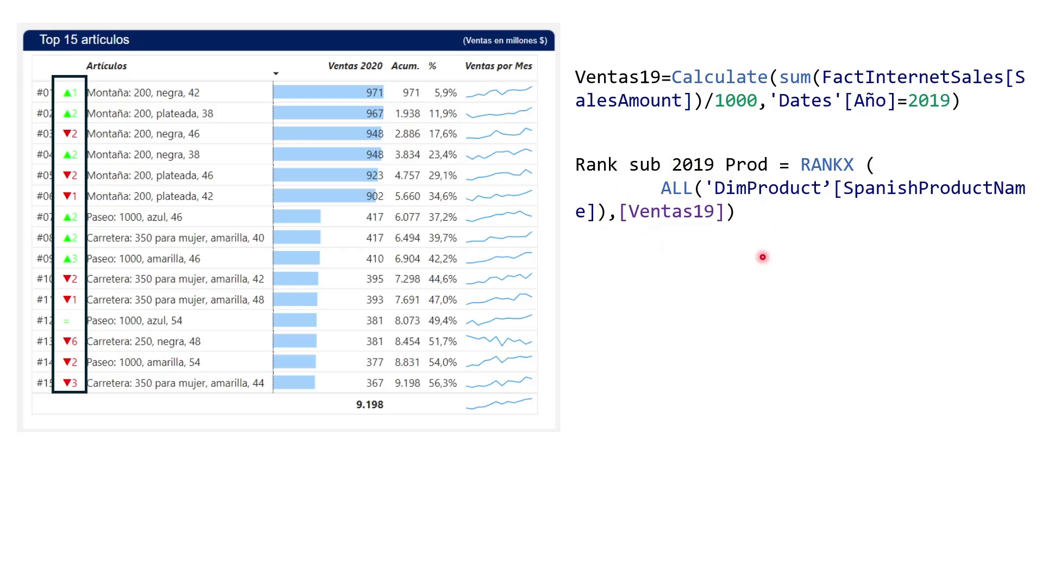
{"action": "left_click", "coordinate": [779, 321]}
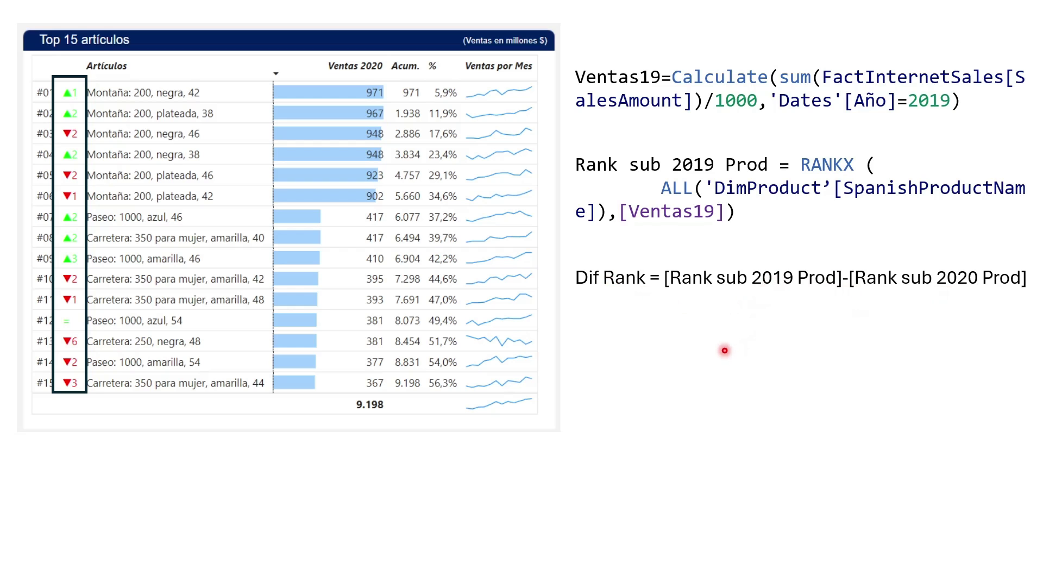
{"action": "left_click", "coordinate": [716, 367]}
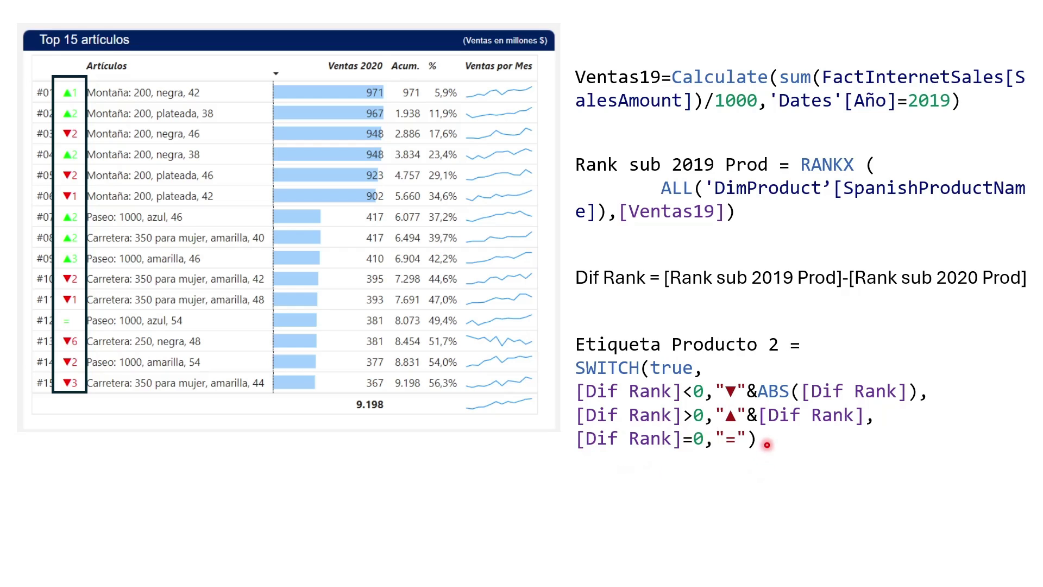
{"action": "key", "text": "Right"}
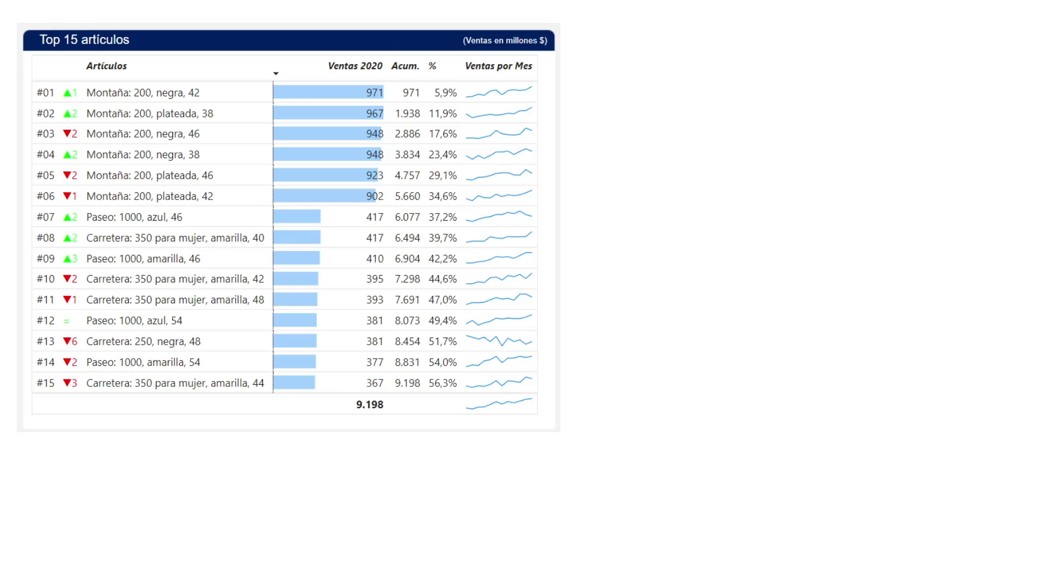
{"action": "key", "text": "Right"}
{"action": "key", "text": "Right"}
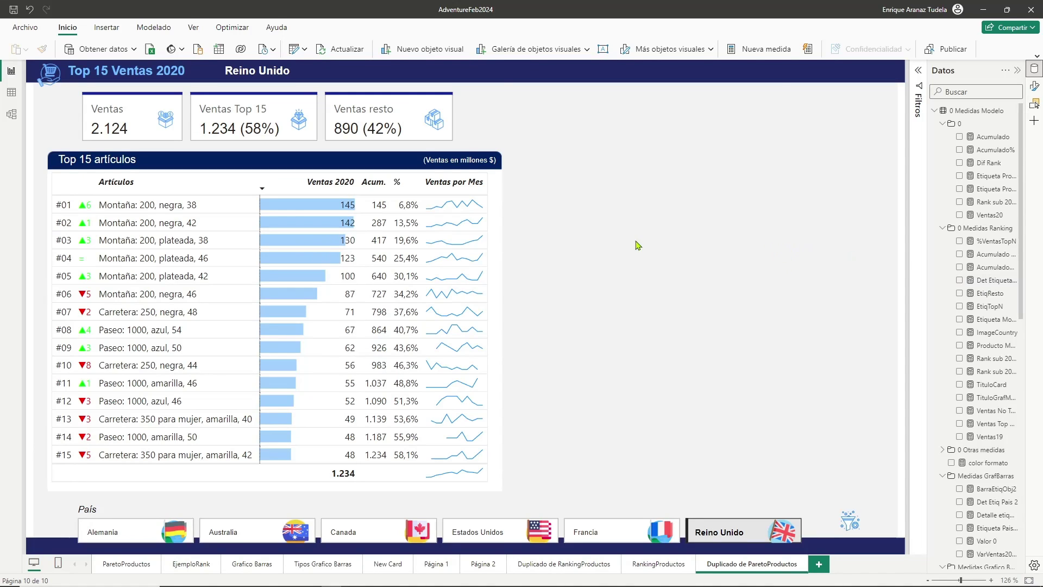
- Insert a table visual beside the Top 15 artículos table and reduce its height from the upper edge
{"action": "left_click", "coordinate": [582, 49]}
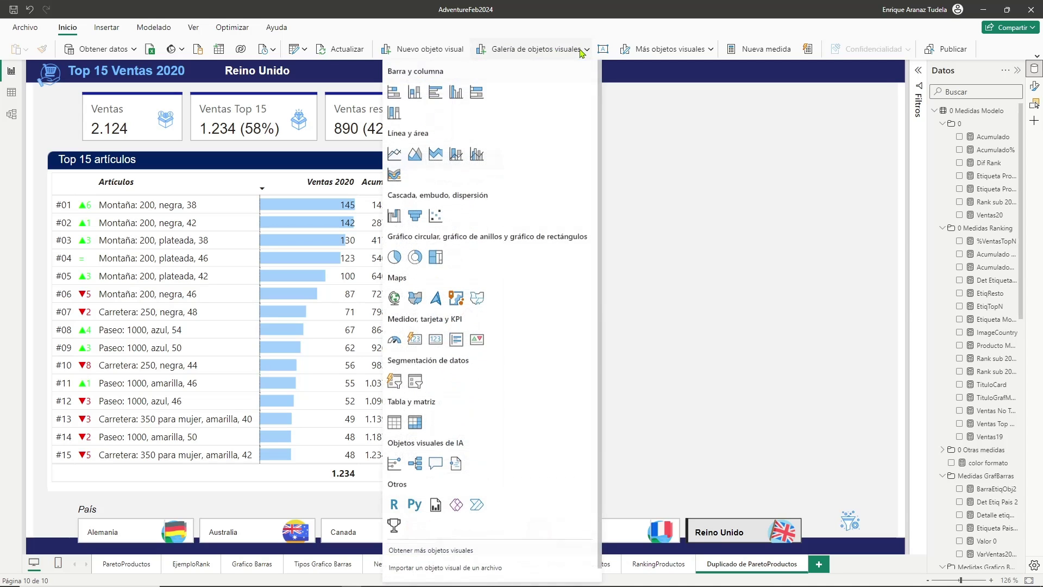
{"action": "left_click", "coordinate": [394, 422]}
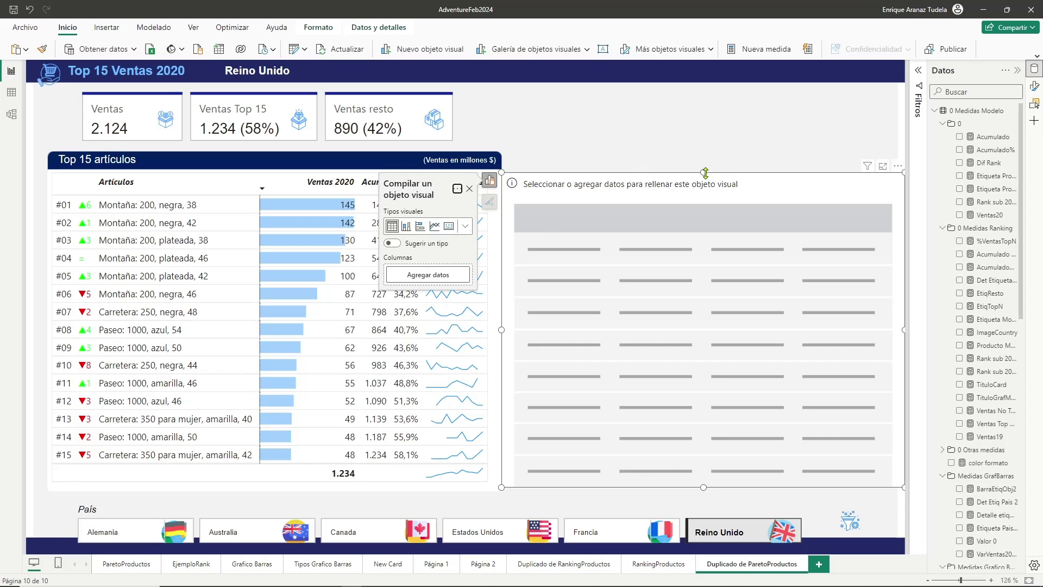
{"action": "left_click_drag", "start_coordinate": [703, 172], "coordinate": [708, 219]}
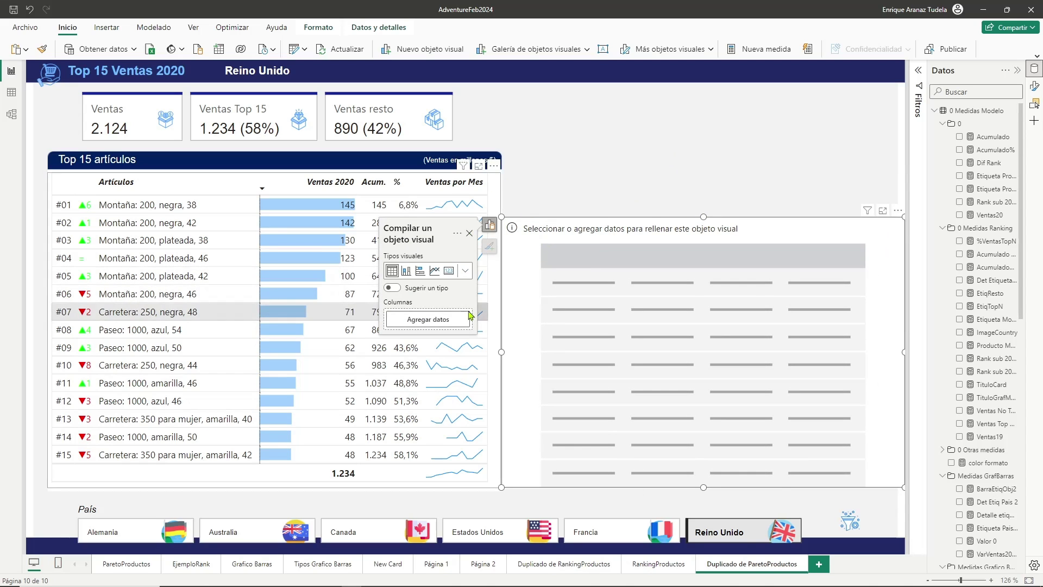
- Add the measures Etiqueta Producto and Etiqueta Producto 2 from 0 Medidas Modelo as columns of the new table
{"action": "left_click", "coordinate": [441, 322]}
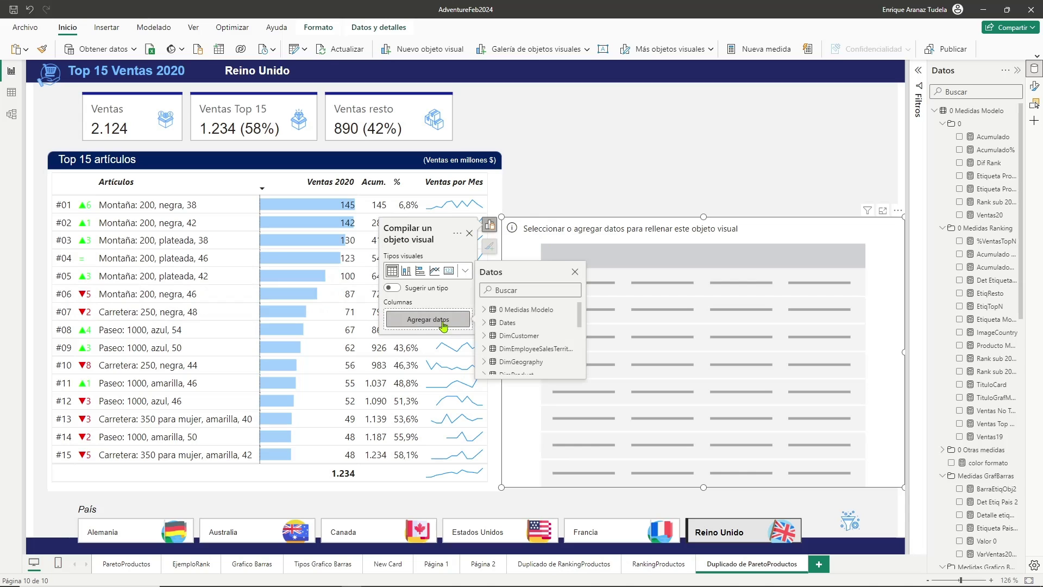
{"action": "left_click", "coordinate": [485, 310]}
{"action": "left_click", "coordinate": [493, 323]}
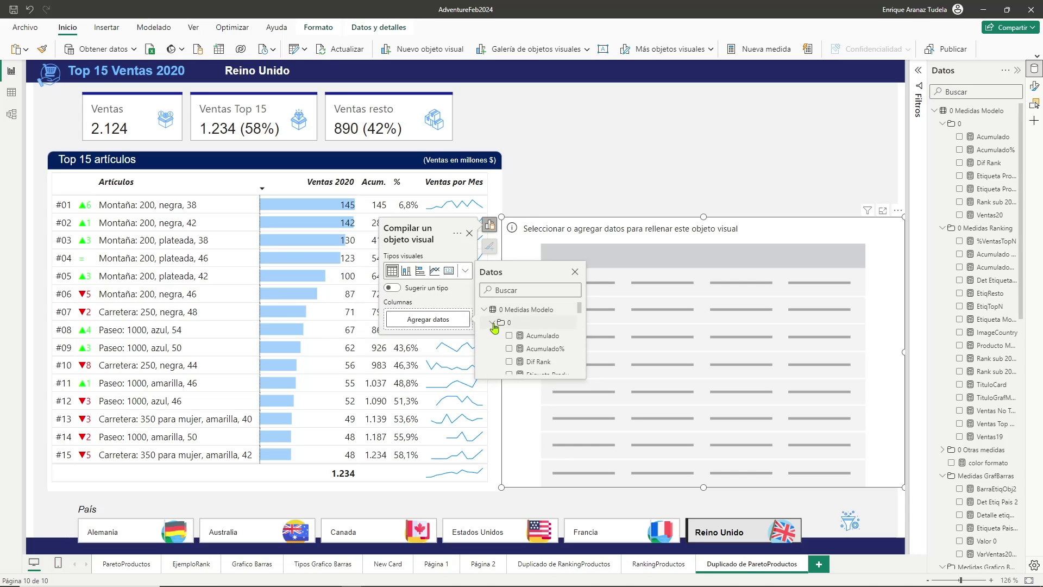
{"action": "scroll", "coordinate": [575, 343], "scroll_direction": "down", "scroll_amount": 1}
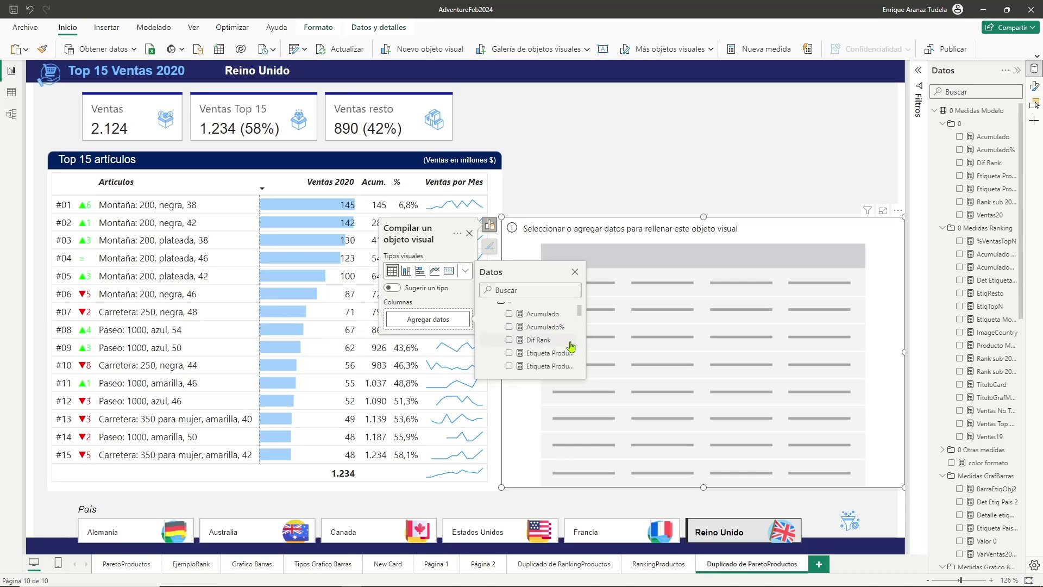
{"action": "left_click", "coordinate": [511, 353]}
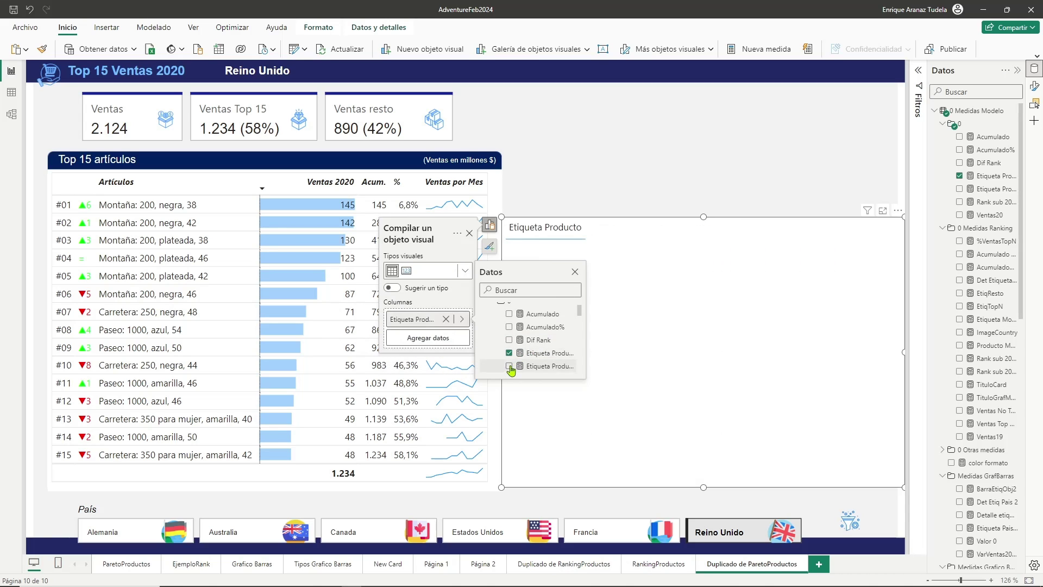
{"action": "left_click", "coordinate": [510, 366]}
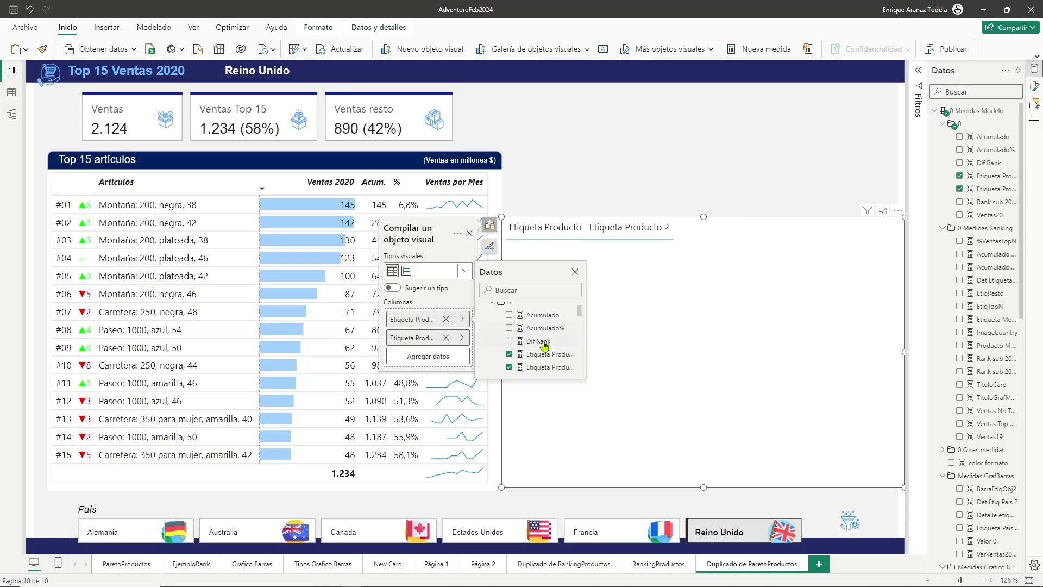
- Add the measures Ventas20, Acumulado and Acumulado% as further columns of the new table
{"action": "scroll", "coordinate": [544, 344], "scroll_direction": "down", "scroll_amount": 1}
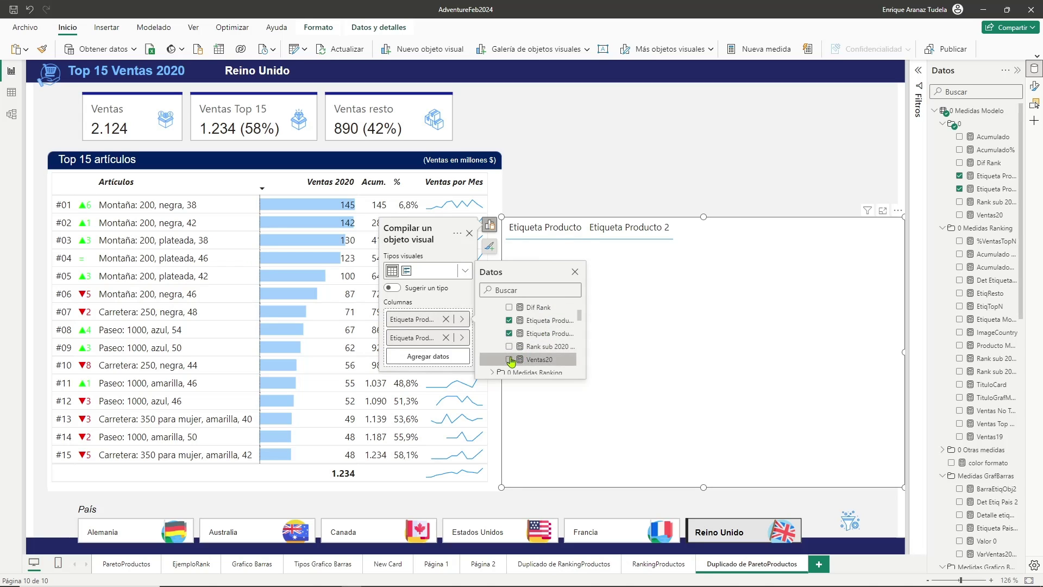
{"action": "left_click", "coordinate": [510, 360]}
{"action": "scroll", "coordinate": [521, 342], "scroll_direction": "up", "scroll_amount": 2}
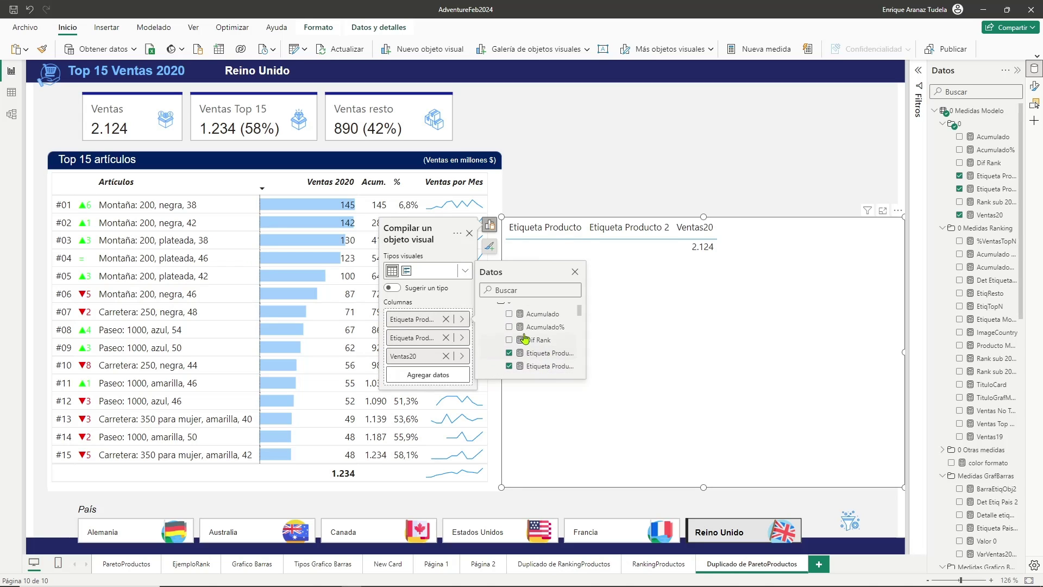
{"action": "left_click", "coordinate": [509, 314]}
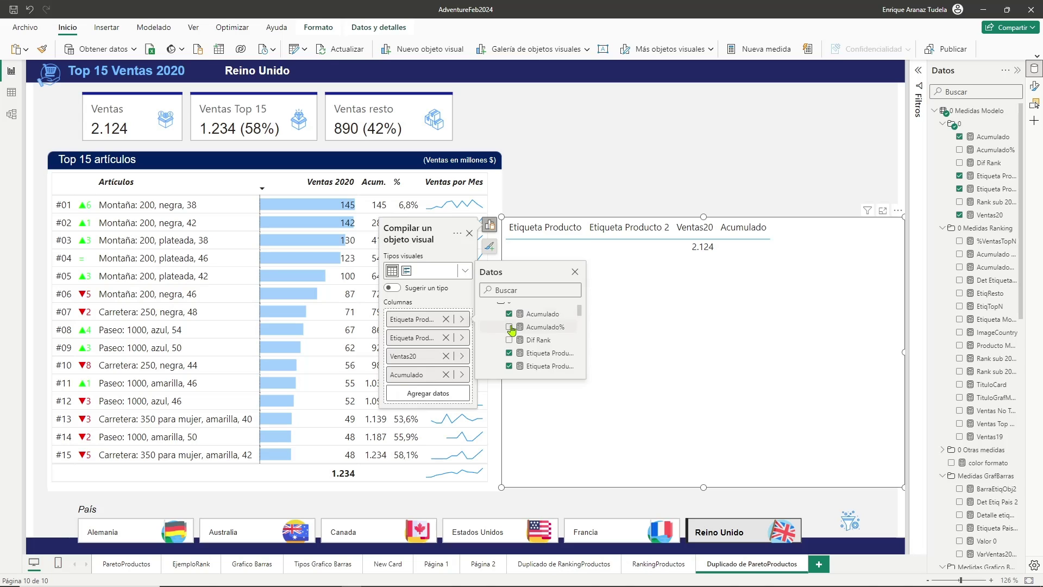
{"action": "left_click", "coordinate": [510, 327]}
- Add SpanishProductName from DimProduct to the new table and place it between Etiqueta Producto 2 and Ventas20
{"action": "left_click", "coordinate": [441, 416]}
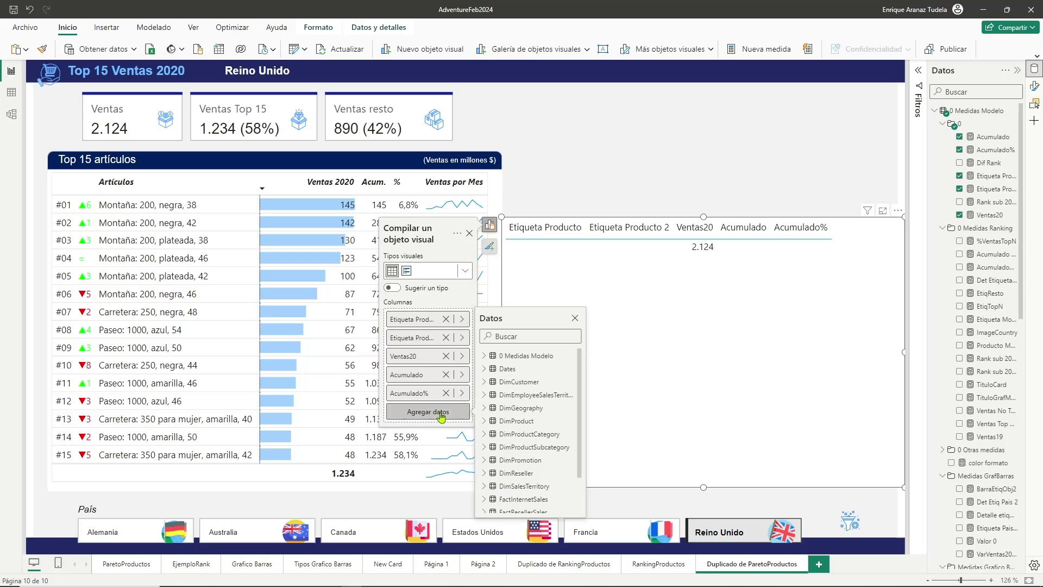
{"action": "scroll", "coordinate": [500, 442], "scroll_direction": "down", "scroll_amount": 1}
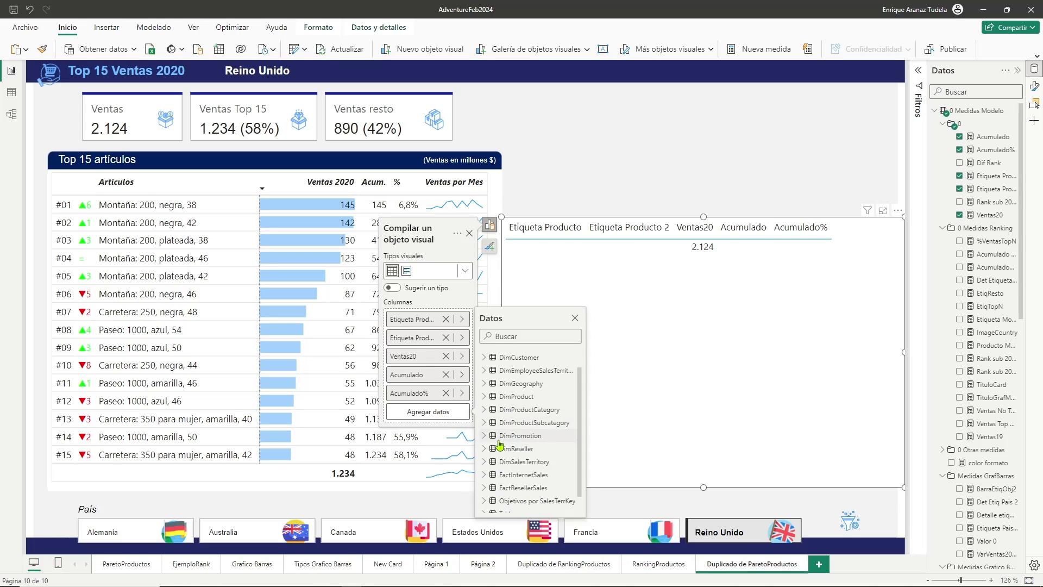
{"action": "scroll", "coordinate": [500, 442], "scroll_direction": "down", "scroll_amount": 1}
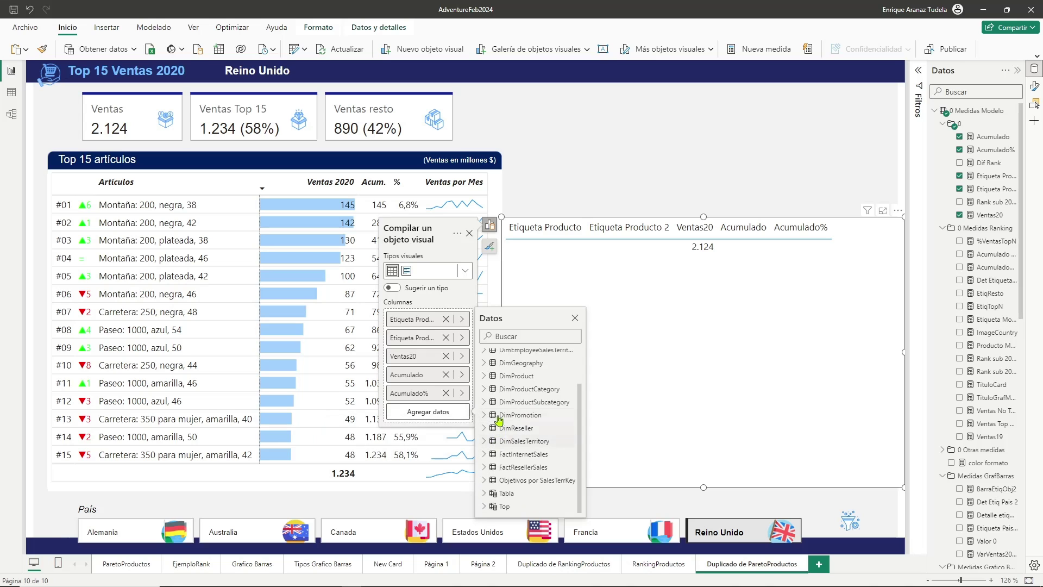
{"action": "left_click", "coordinate": [485, 378]}
{"action": "scroll", "coordinate": [529, 415], "scroll_direction": "down", "scroll_amount": 5}
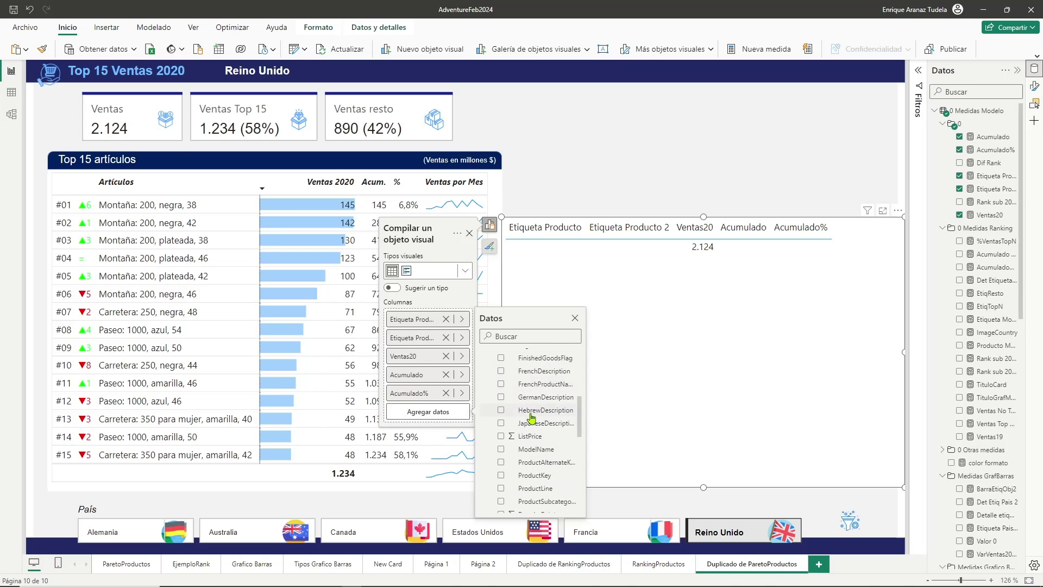
{"action": "scroll", "coordinate": [532, 417], "scroll_direction": "down", "scroll_amount": 3}
{"action": "scroll", "coordinate": [531, 417], "scroll_direction": "down", "scroll_amount": 1}
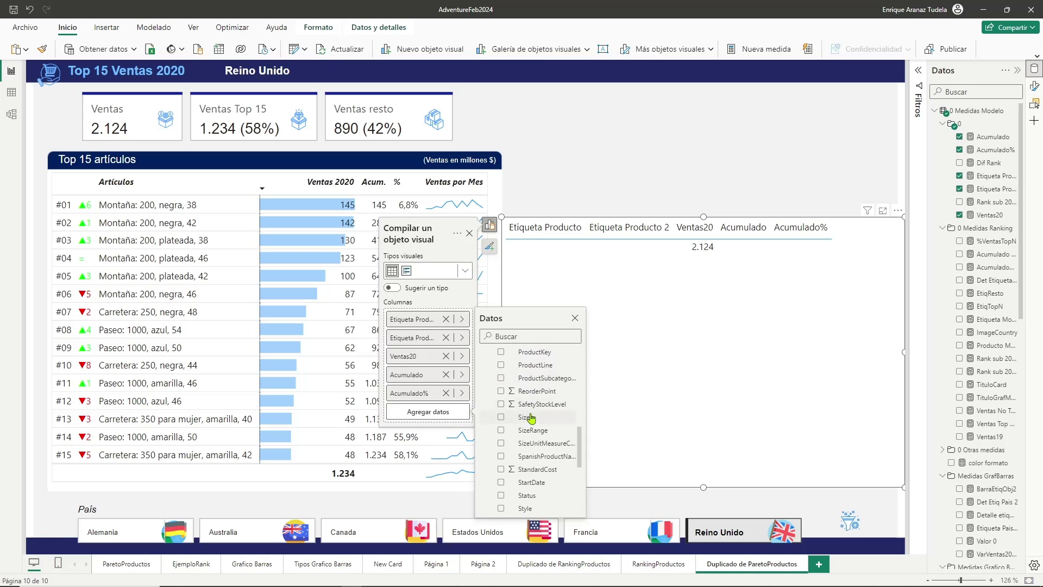
{"action": "left_click", "coordinate": [501, 456]}
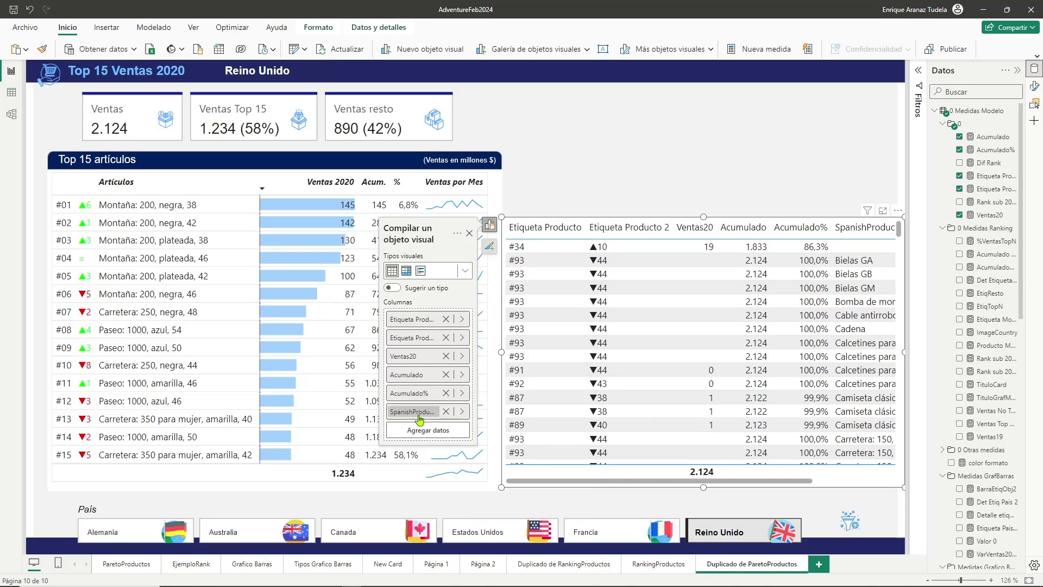
{"action": "left_click_drag", "start_coordinate": [413, 412], "coordinate": [420, 351]}
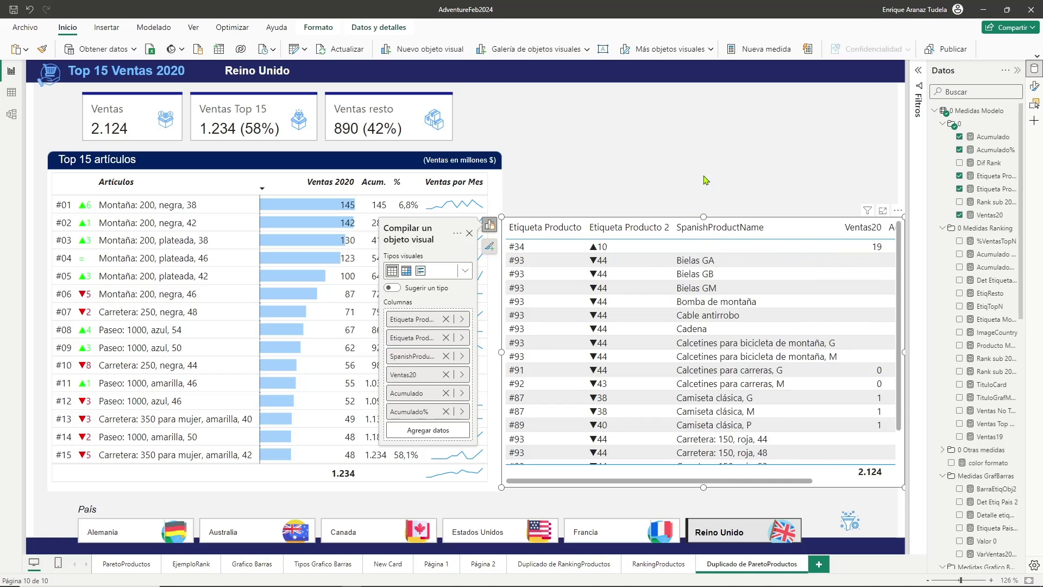
- Widen the new table across the Top 15 artículos table until all its columns fit
{"action": "left_click", "coordinate": [829, 218]}
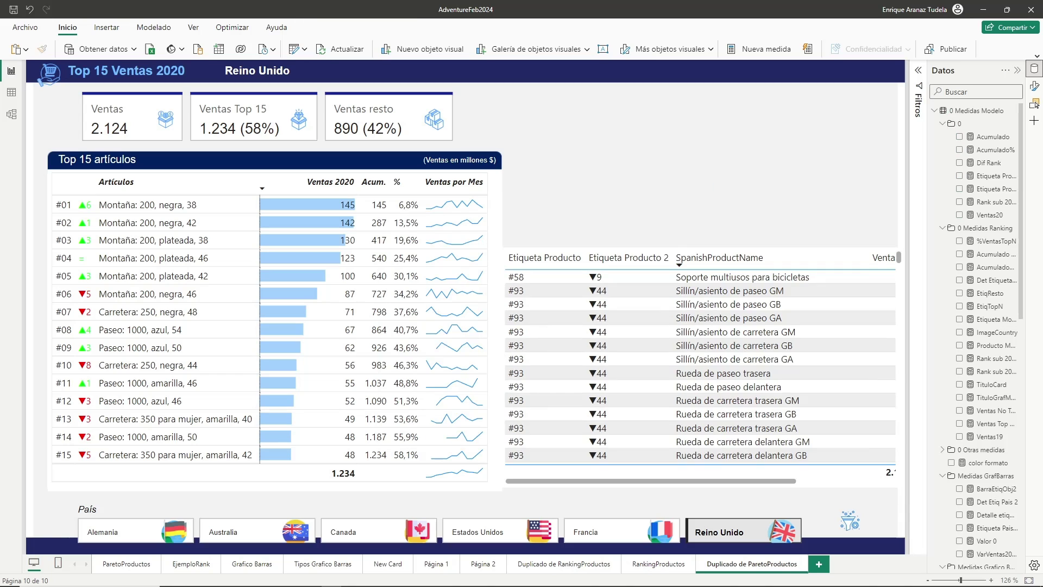
{"action": "left_click", "coordinate": [611, 251]}
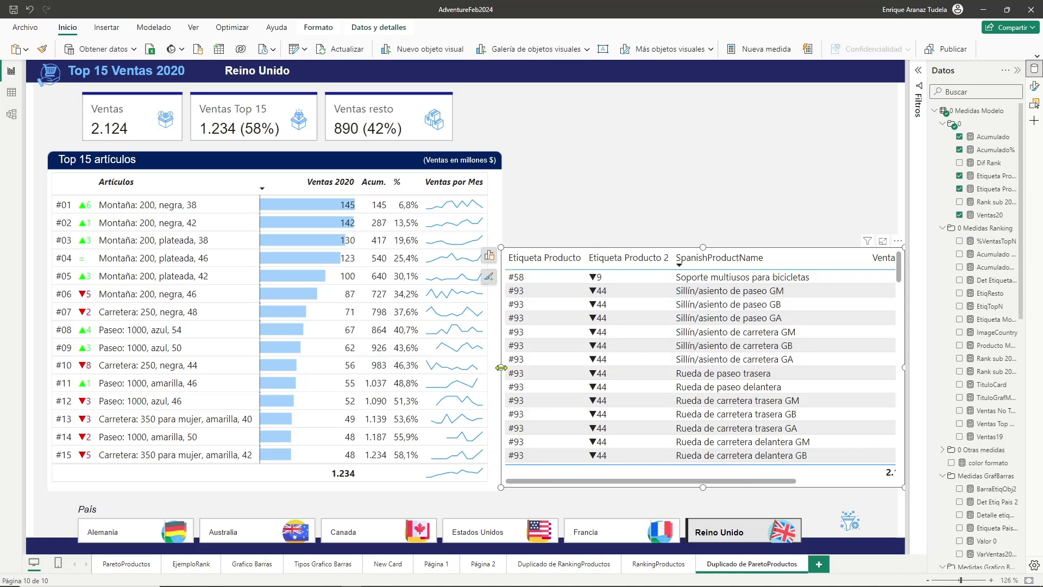
{"action": "left_click_drag", "start_coordinate": [474, 372], "coordinate": [162, 378]}
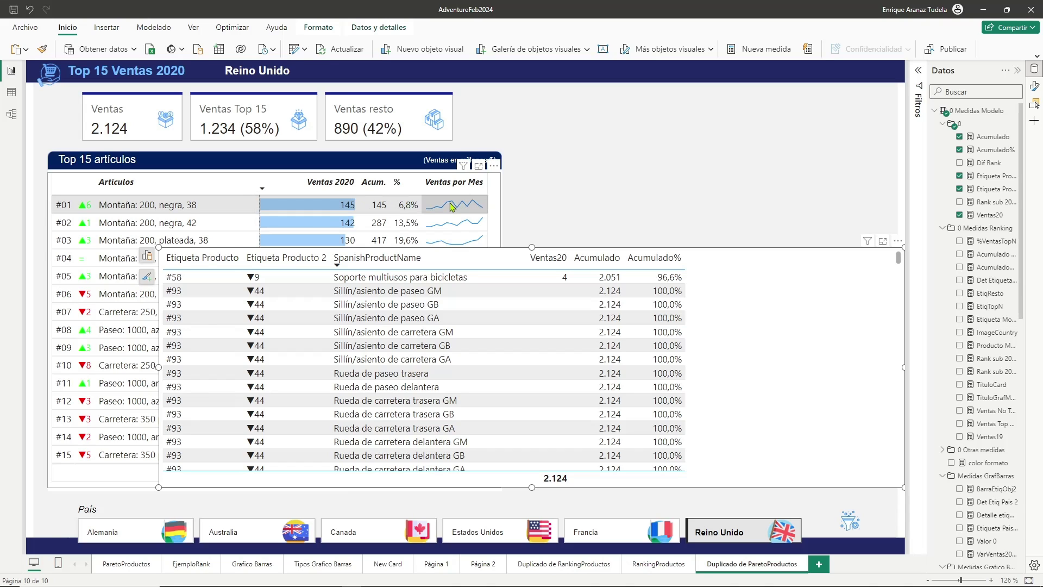
- Add data bars with the default settings to the Ventas20 column and sort the new table by Ventas20 in descending order
{"action": "left_click", "coordinate": [148, 255]}
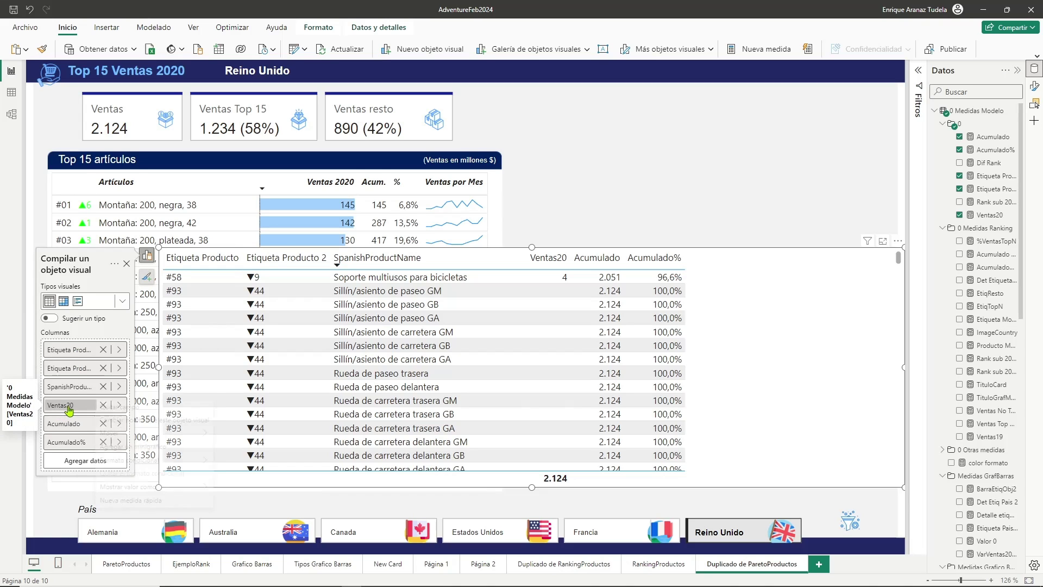
{"action": "right_click", "coordinate": [69, 408]}
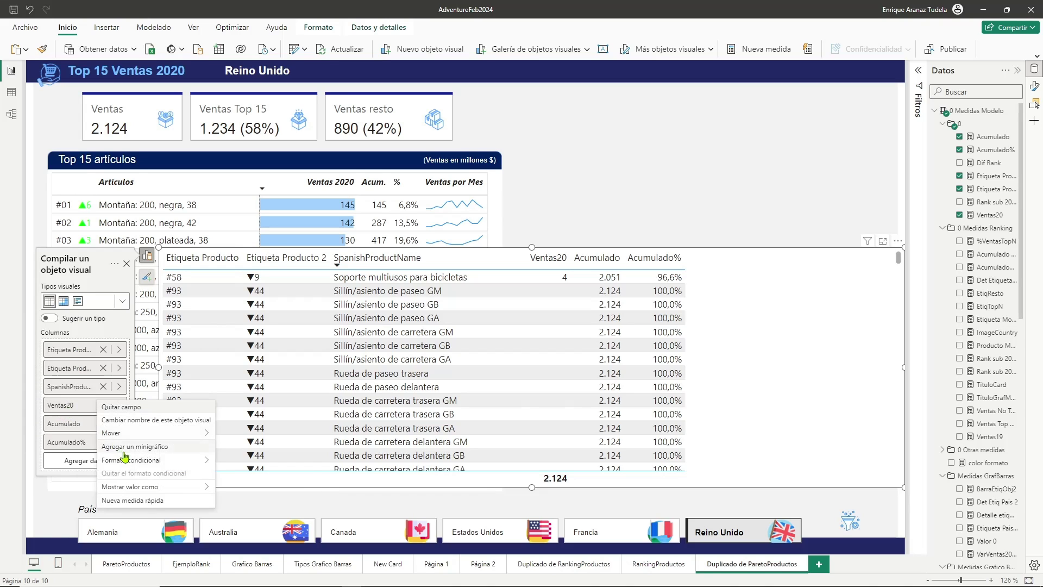
{"action": "mouse_move", "coordinate": [135, 465]}
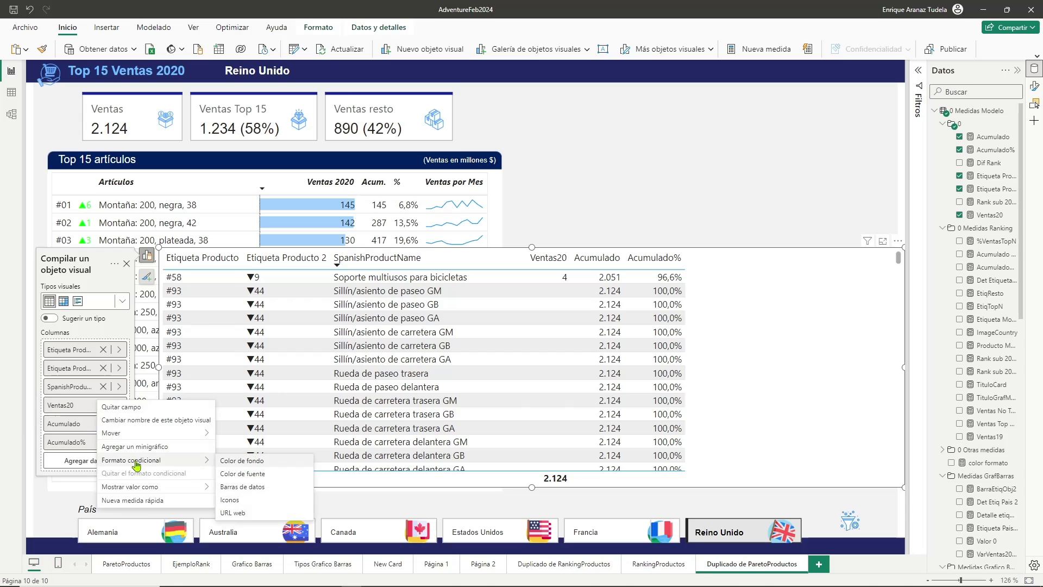
{"action": "left_click", "coordinate": [233, 487]}
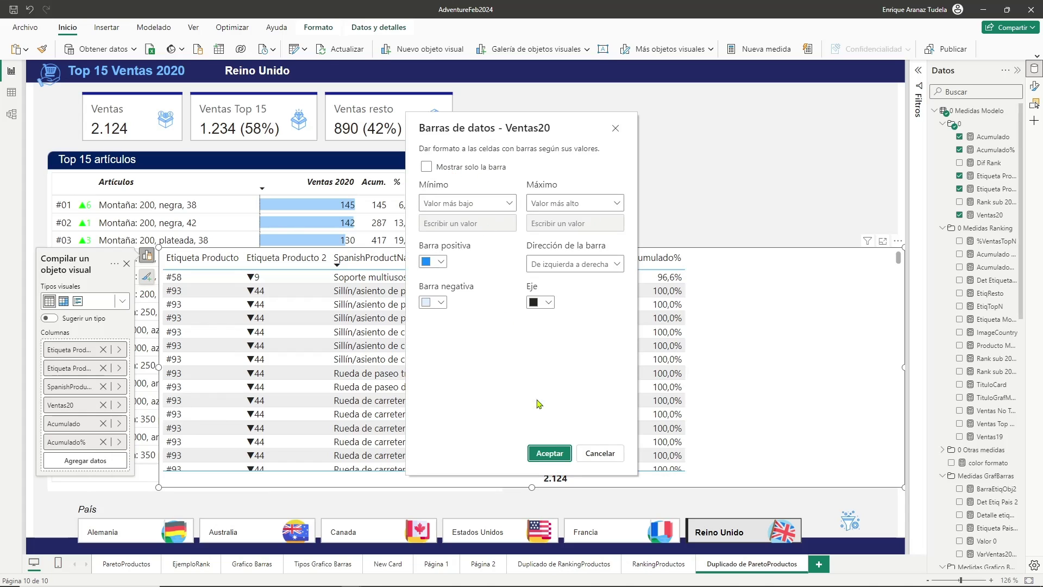
{"action": "left_click", "coordinate": [563, 458]}
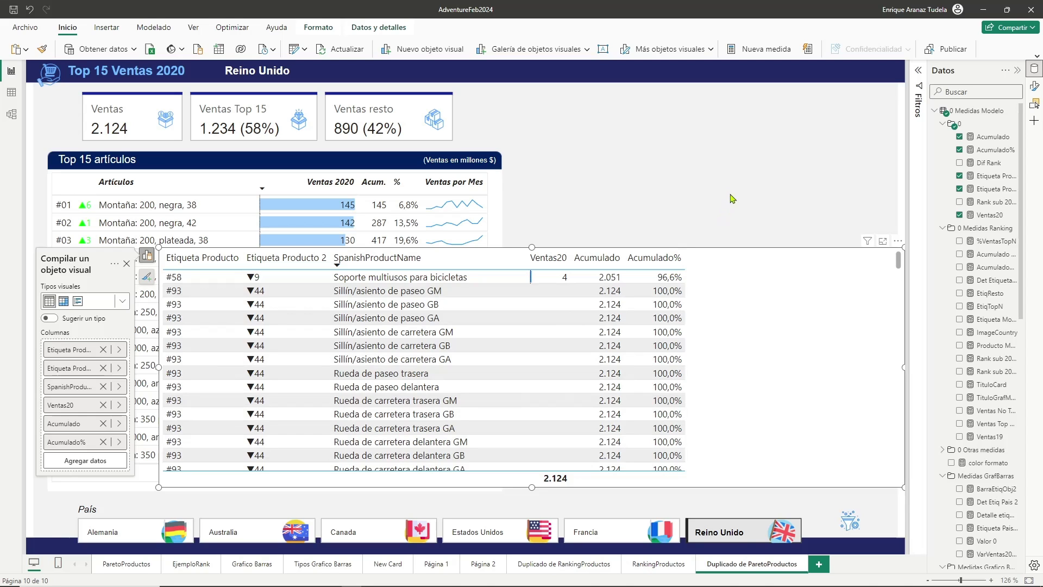
{"action": "left_click", "coordinate": [554, 265]}
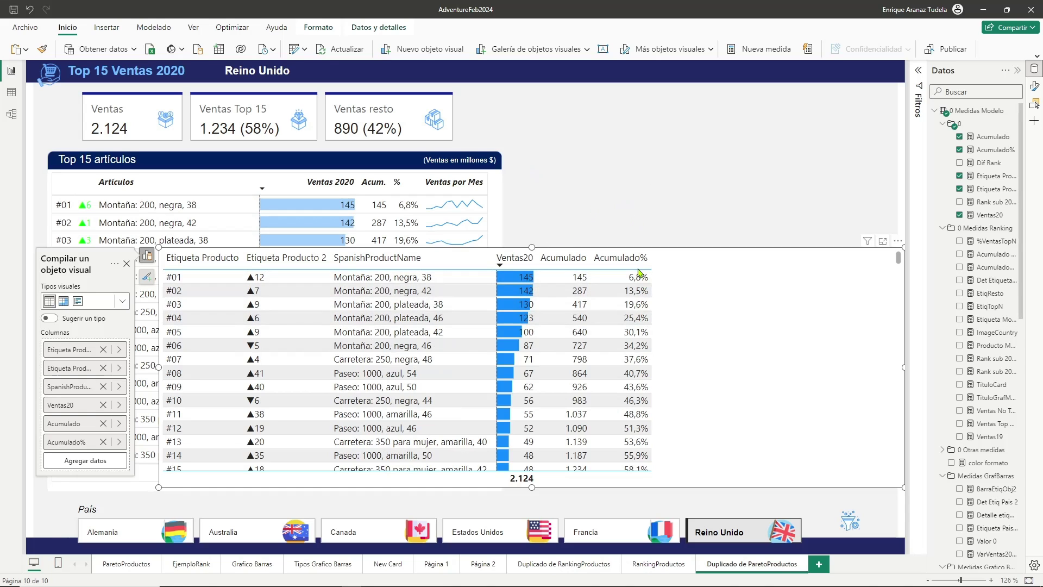
- Add a sparkline of Ventas20 with Mes from Dates as X axis, and extend the table upward to the Top 15 artículos title bar
{"action": "right_click", "coordinate": [68, 411]}
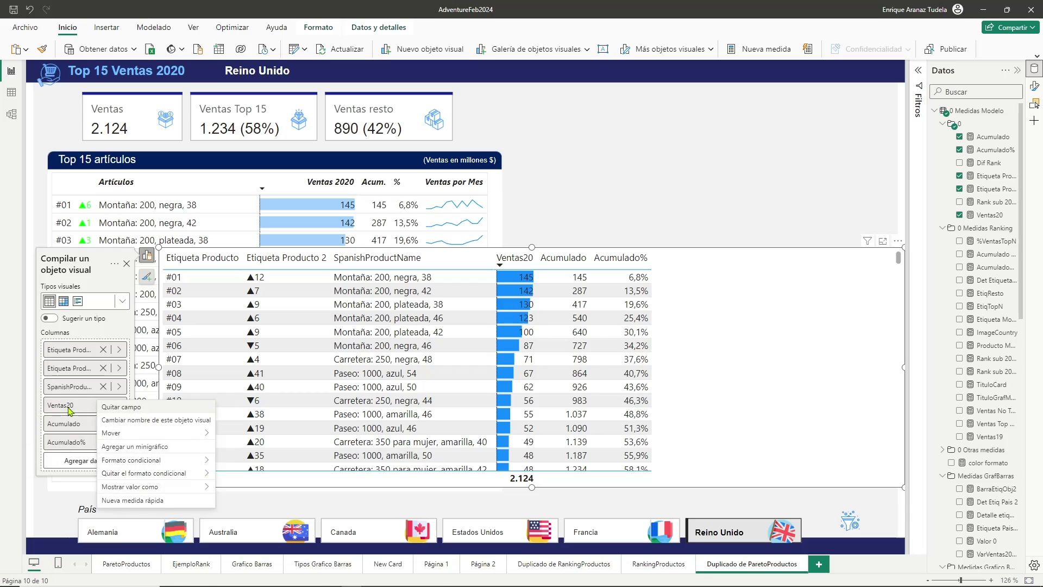
{"action": "left_click", "coordinate": [117, 447]}
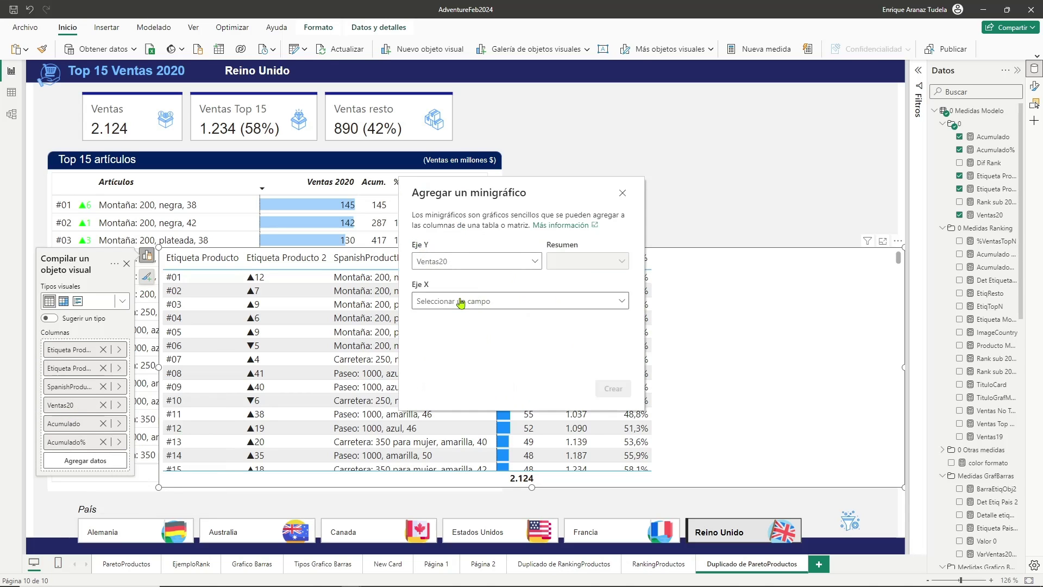
{"action": "left_click", "coordinate": [623, 304]}
{"action": "scroll", "coordinate": [478, 361], "scroll_direction": "down", "scroll_amount": 2}
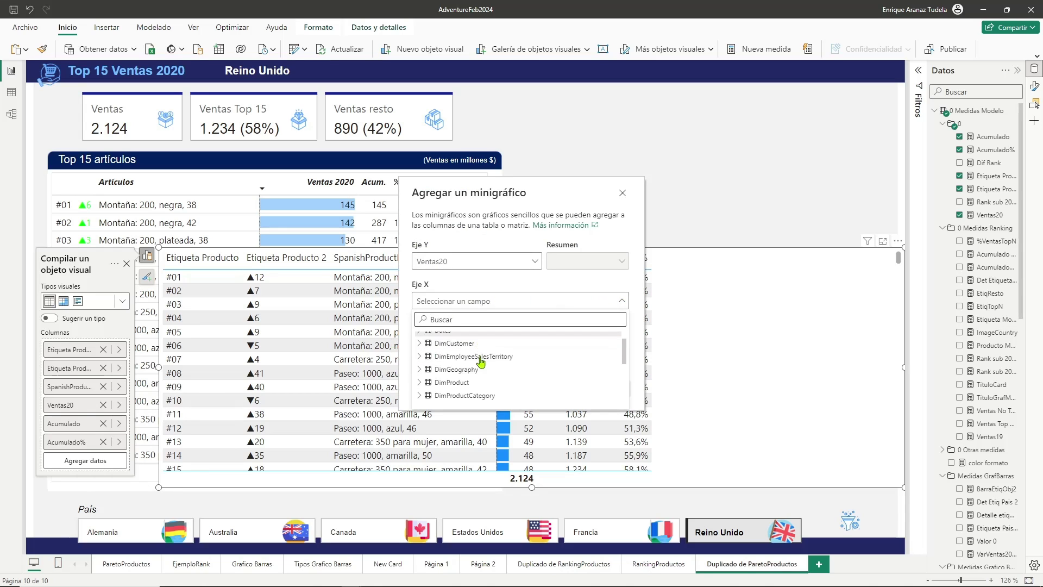
{"action": "scroll", "coordinate": [477, 361], "scroll_direction": "up", "scroll_amount": 2}
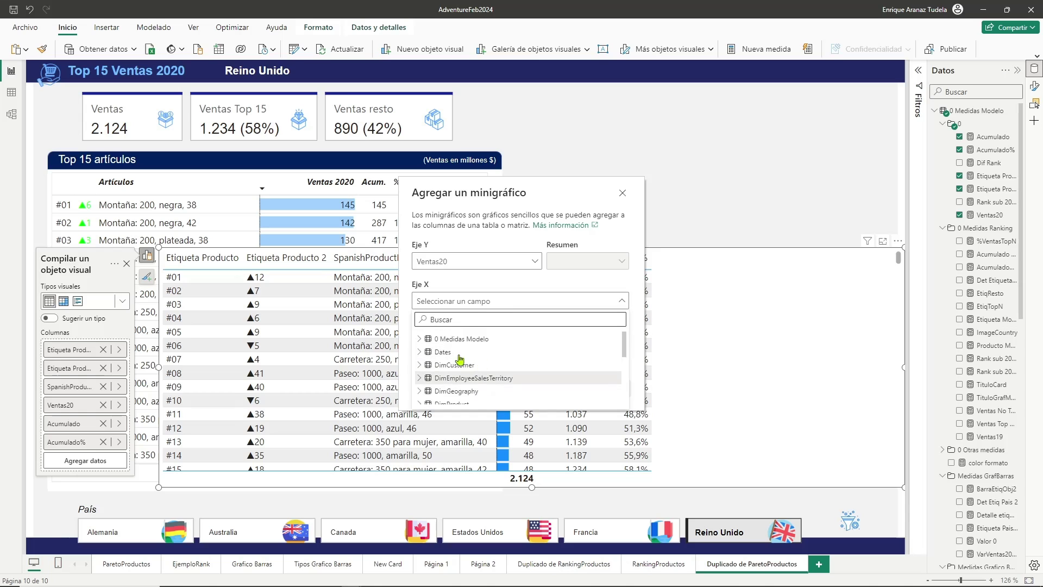
{"action": "left_click", "coordinate": [420, 352]}
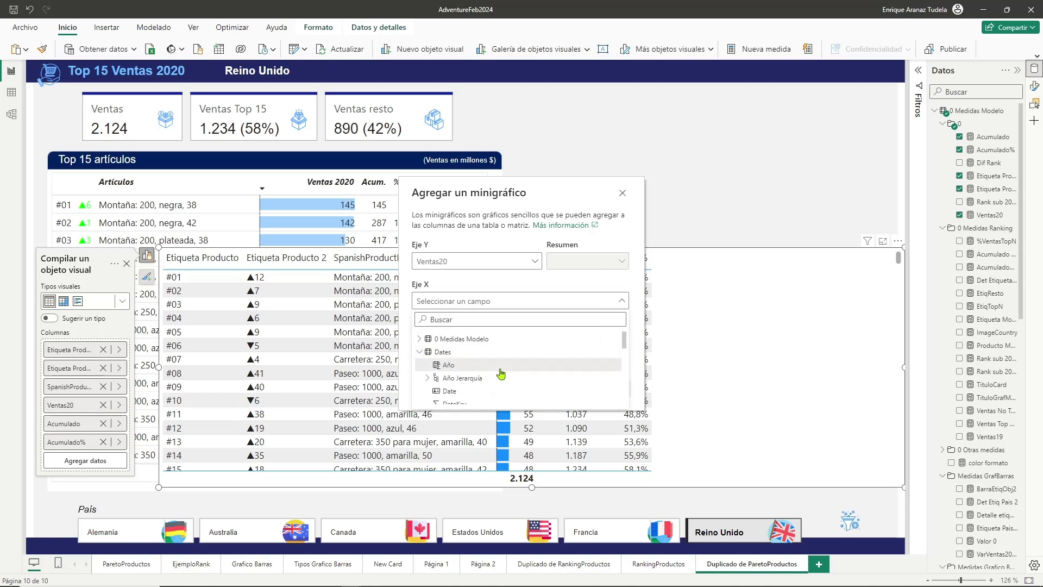
{"action": "scroll", "coordinate": [497, 373], "scroll_direction": "down", "scroll_amount": 1}
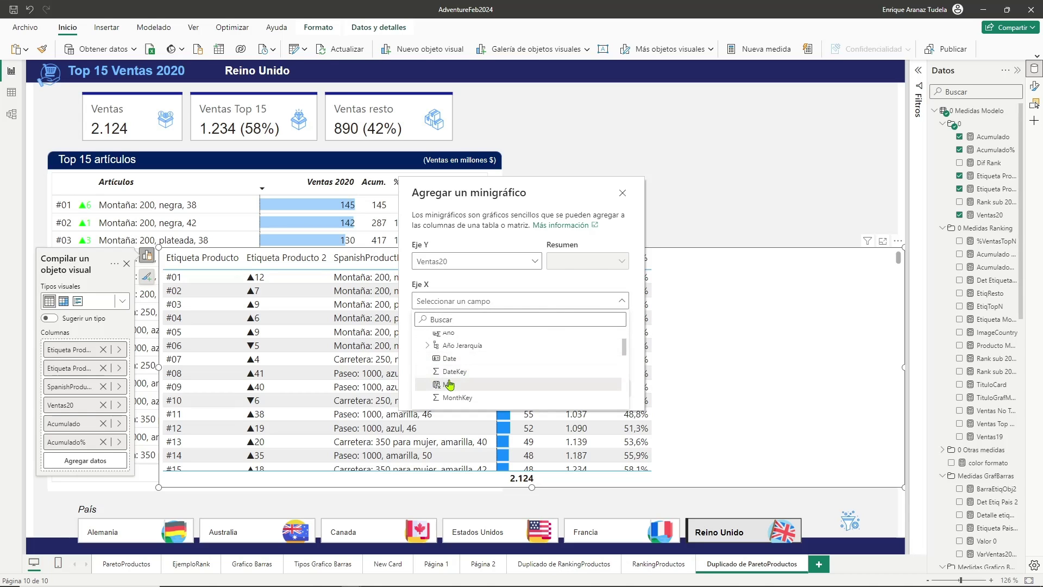
{"action": "left_click", "coordinate": [450, 385]}
{"action": "left_click", "coordinate": [624, 387]}
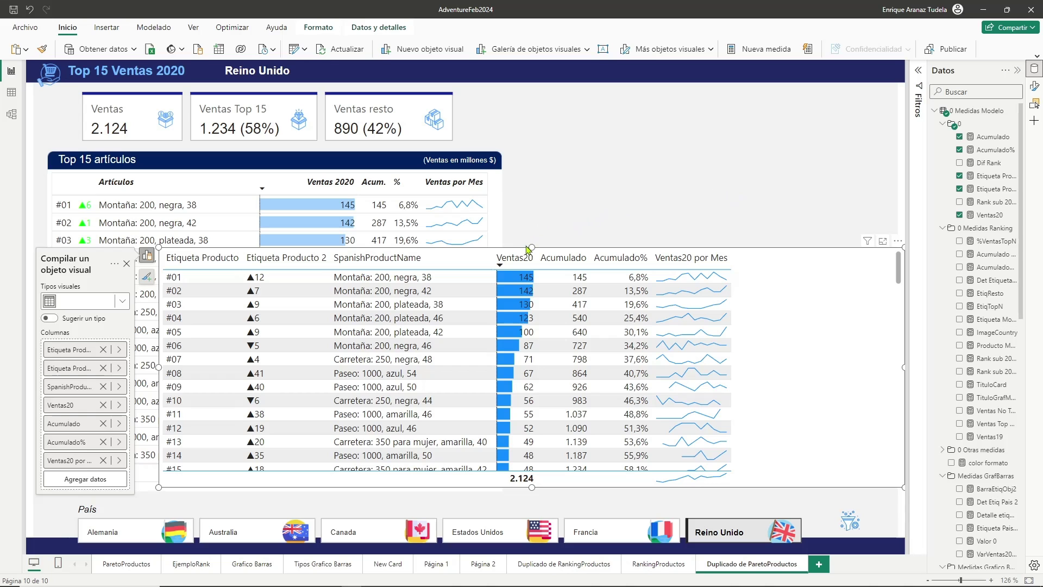
{"action": "left_click_drag", "start_coordinate": [533, 246], "coordinate": [534, 173]}
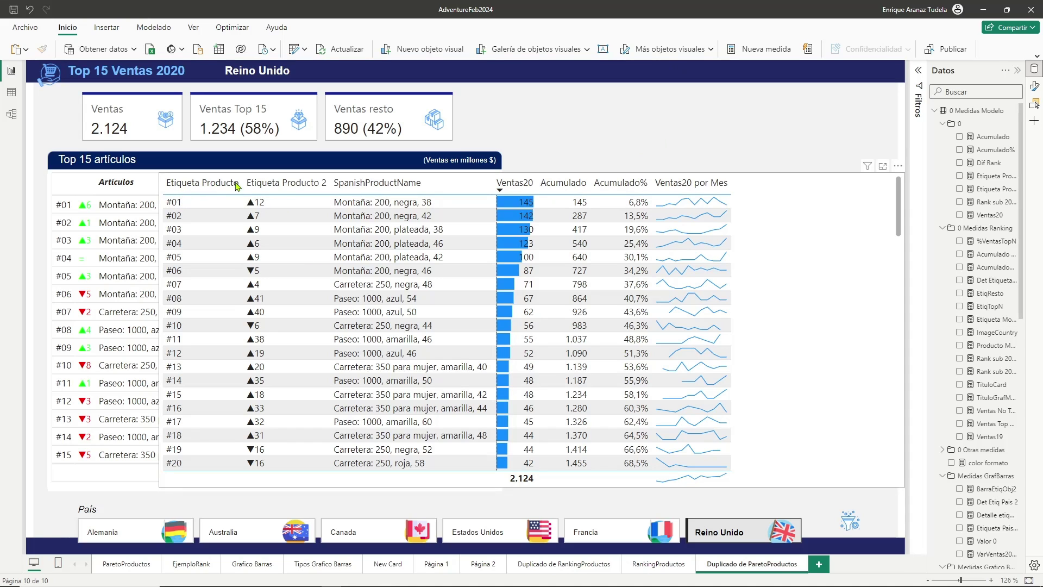
{"action": "left_click", "coordinate": [774, 181]}
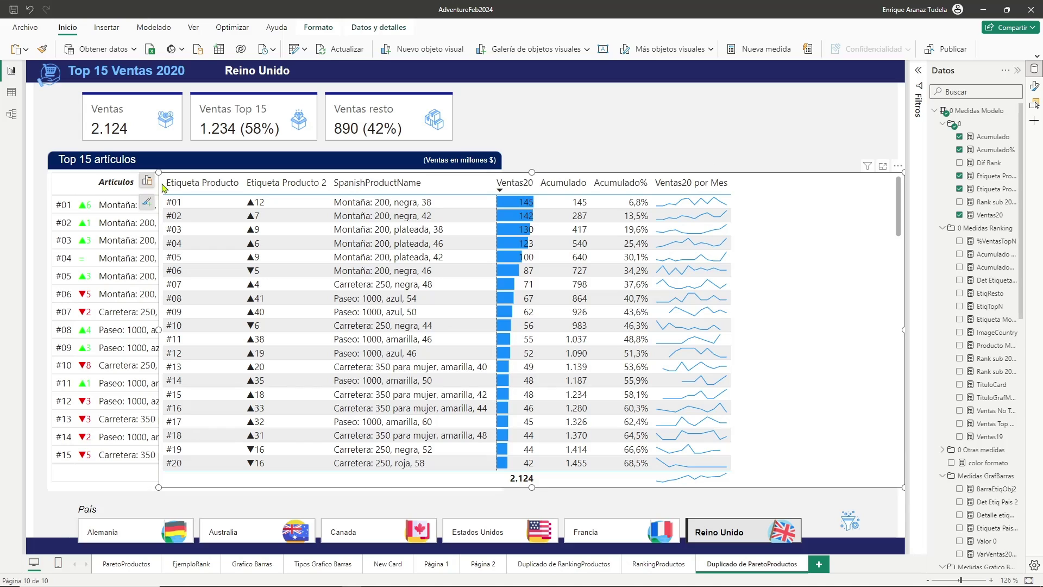
- Blank the header names of the Etiqueta Producto and Etiqueta Producto 2 columns in the new table
{"action": "left_click", "coordinate": [146, 182]}
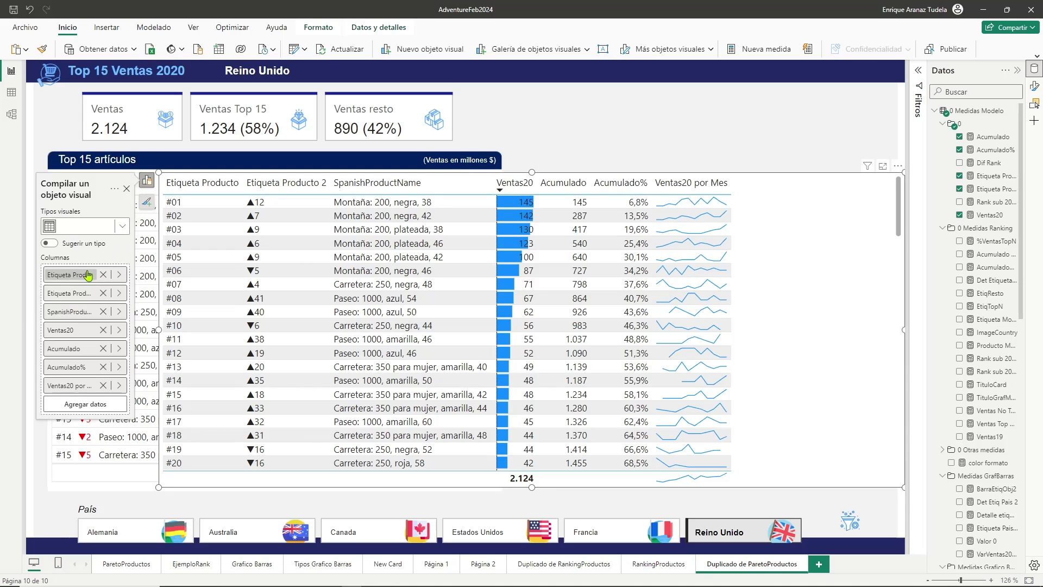
{"action": "double_click", "coordinate": [81, 277]}
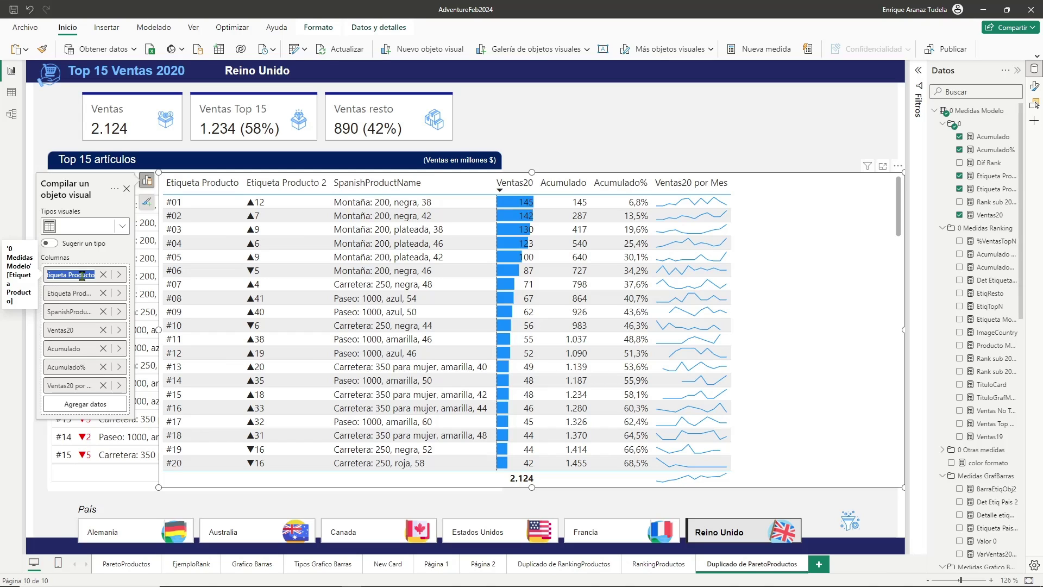
{"action": "key", "text": "BackSpace"}
{"action": "double_click", "coordinate": [79, 293]}
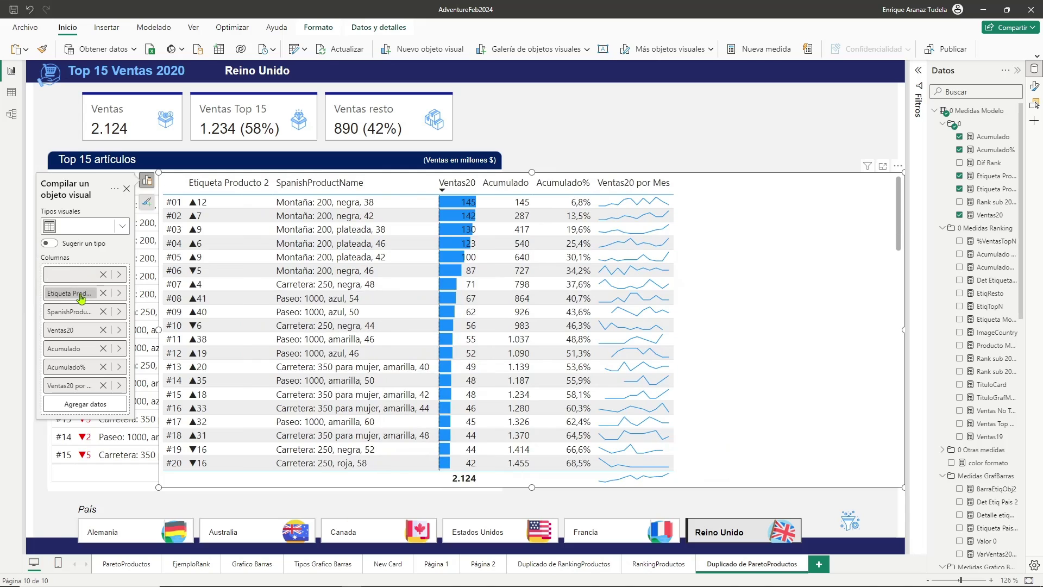
{"action": "key", "text": "BackSpace"}
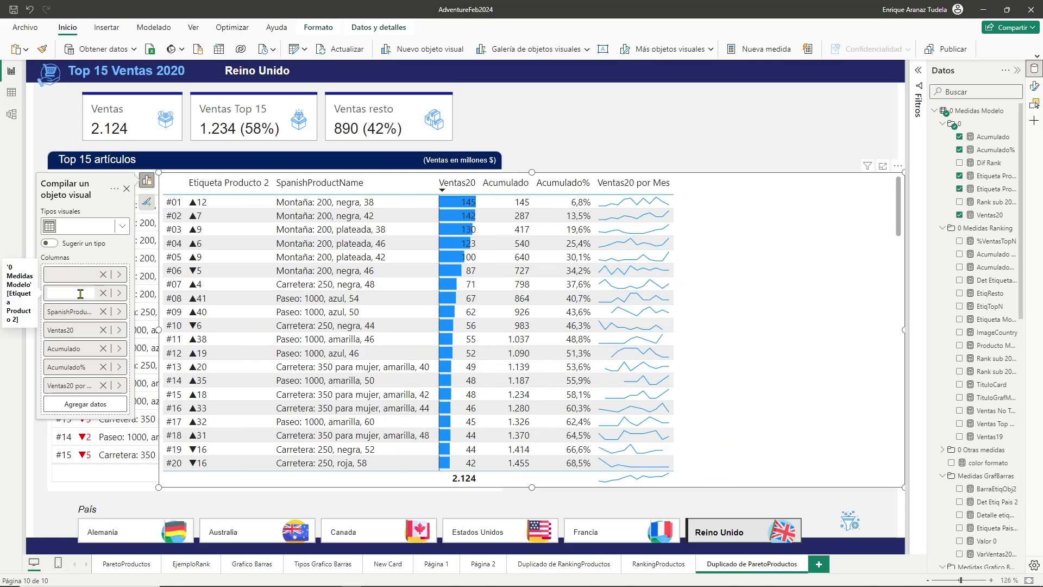
{"action": "key", "text": "Return"}
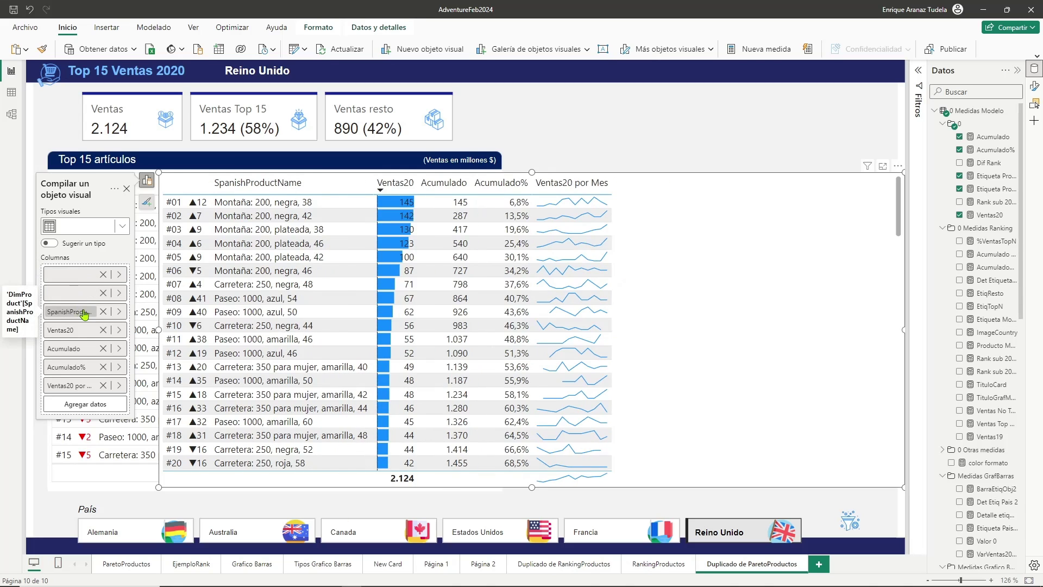
- Rename the SpanishProductName column of the new table as Artículo
{"action": "double_click", "coordinate": [84, 312]}
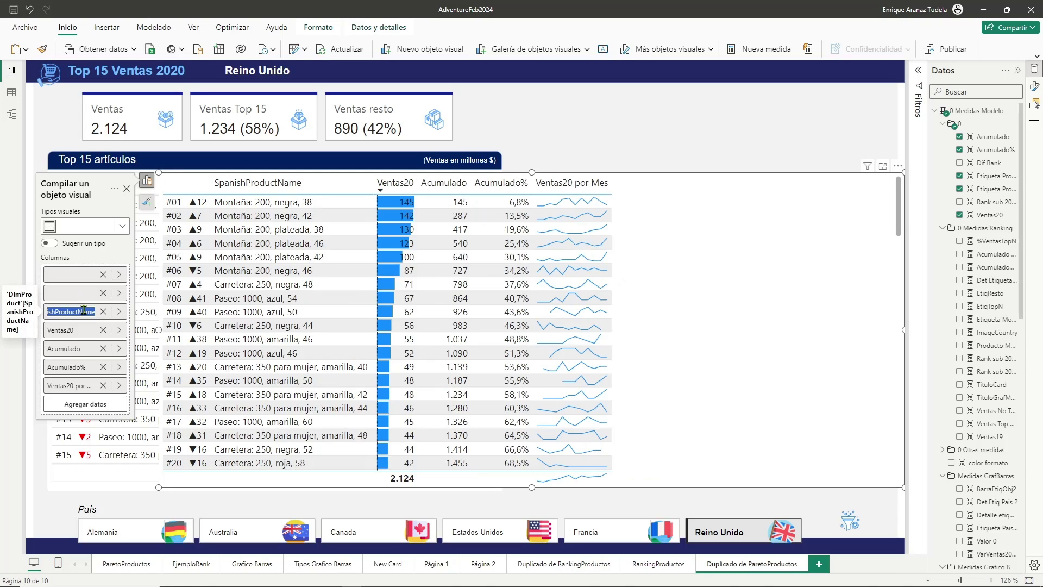
{"action": "type", "text": "Artículo"}
{"action": "key", "text": "Return"}
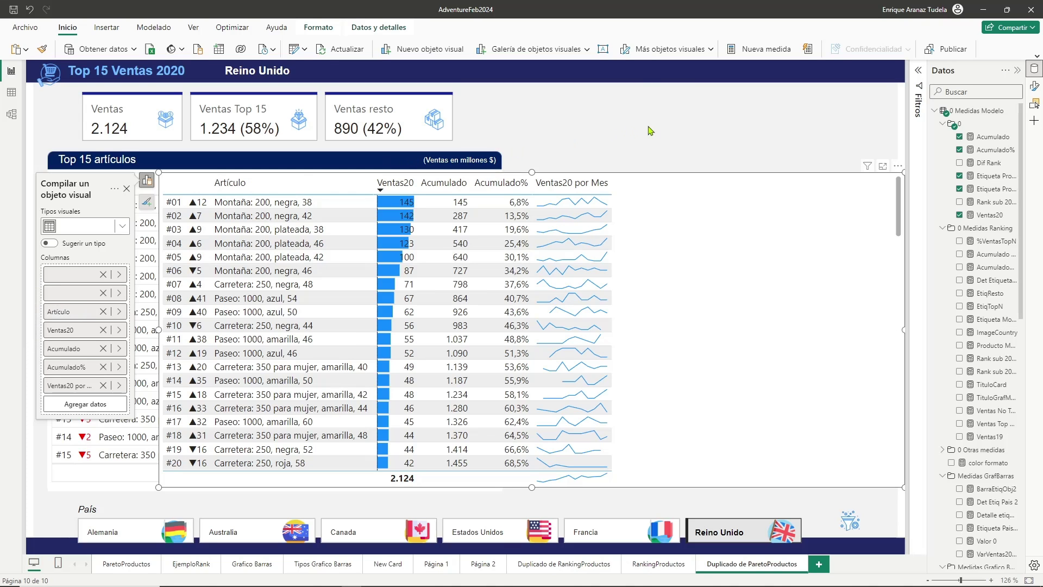
{"action": "left_click", "coordinate": [568, 144]}
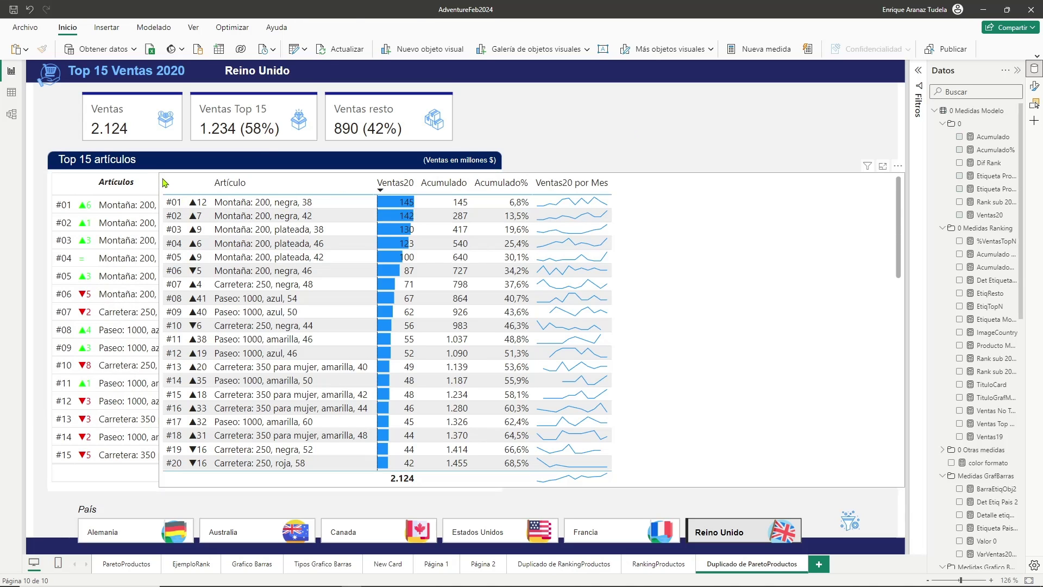
- Narrow the new table from its left edge to just fit its columns and uncover most of the Top 15 artículos table
{"action": "left_click_drag", "start_coordinate": [159, 329], "coordinate": [322, 330]}
{"action": "left_click_drag", "start_coordinate": [405, 328], "coordinate": [444, 328]}
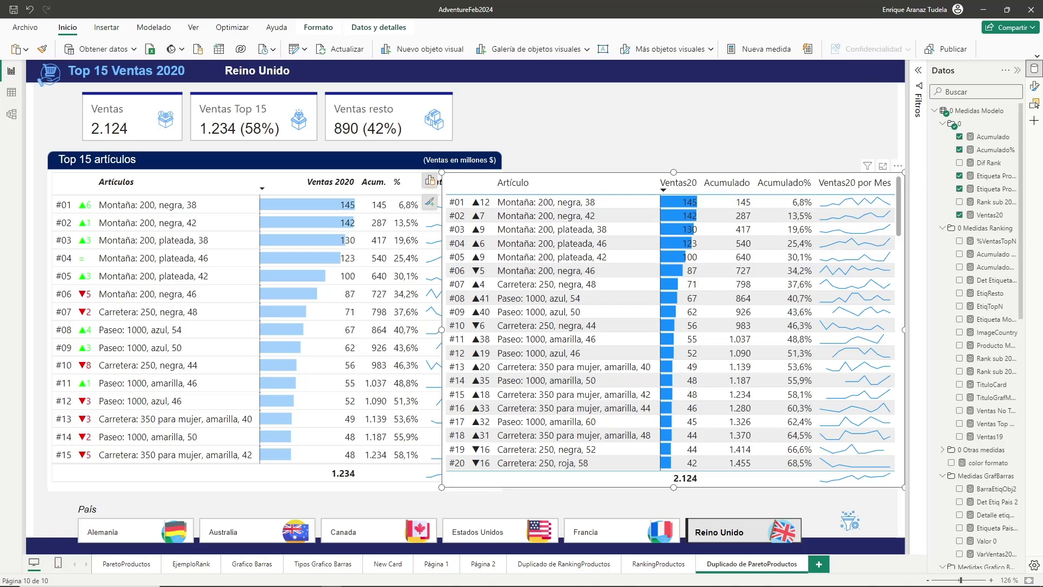
{"action": "key", "text": "Escape"}
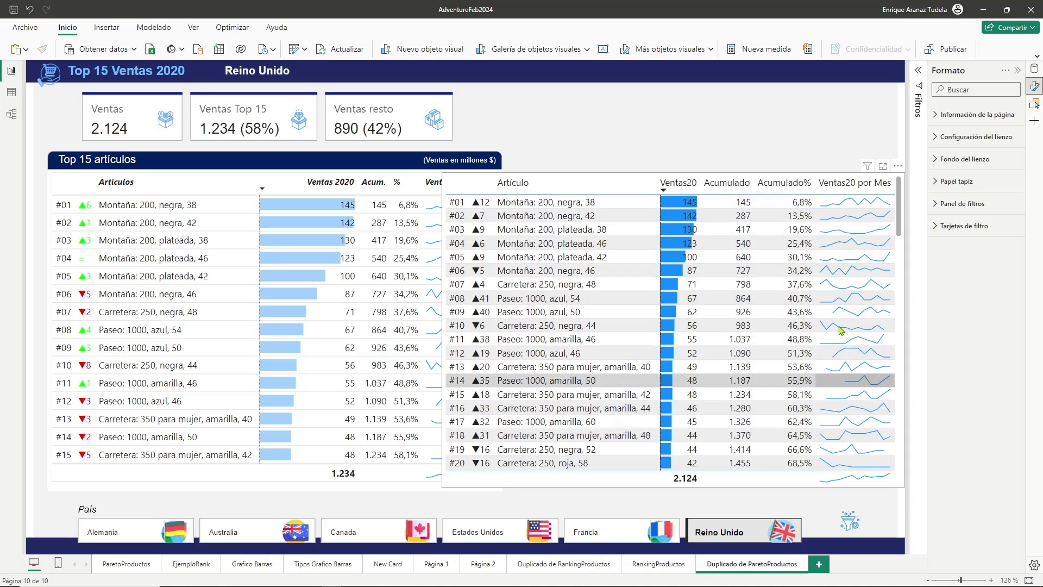
- Filter the new table by the Rank sub 2020 measure of 0 Medidas Modelo to values less than 16 (es menor que)
{"action": "left_click", "coordinate": [551, 178]}
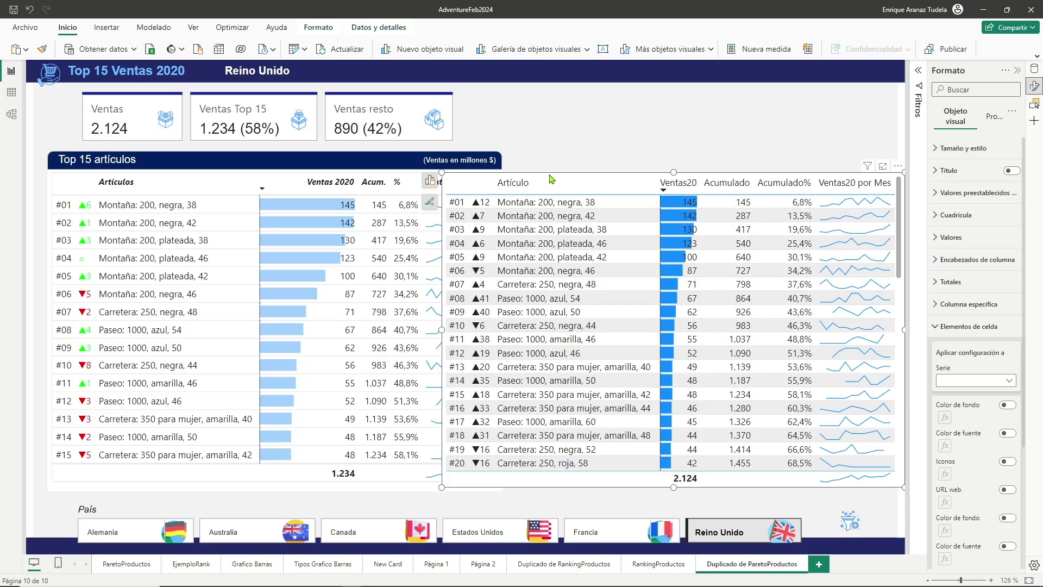
{"action": "left_click", "coordinate": [918, 73]}
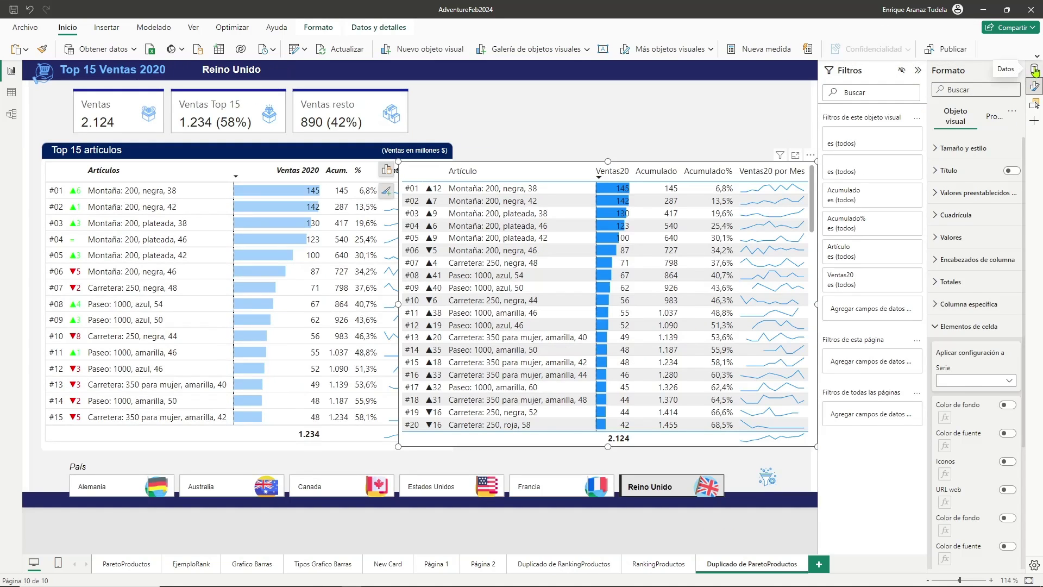
{"action": "left_click", "coordinate": [1034, 71]}
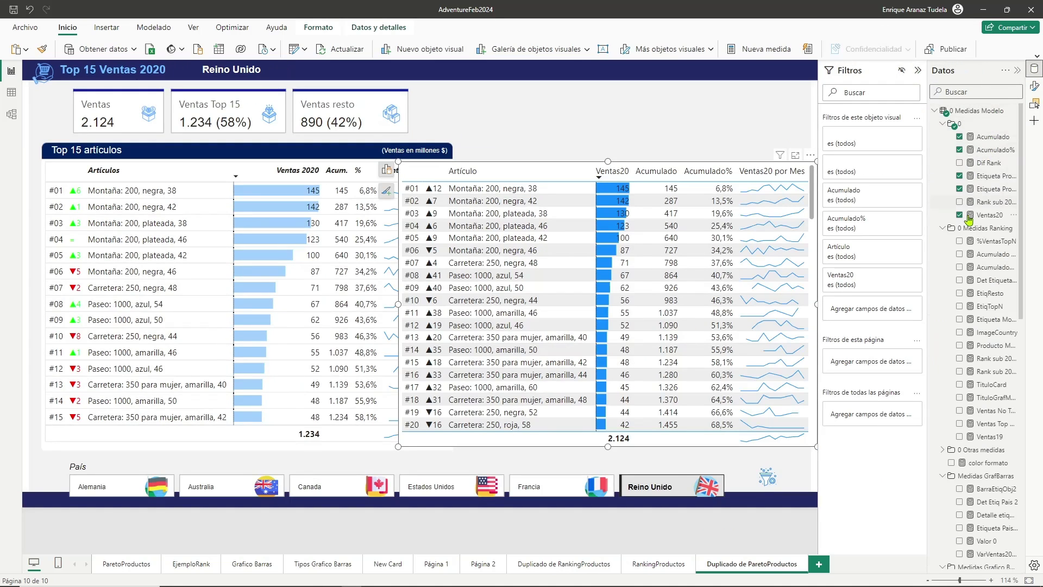
{"action": "left_click", "coordinate": [998, 203]}
{"action": "left_click_drag", "start_coordinate": [996, 204], "coordinate": [892, 156]}
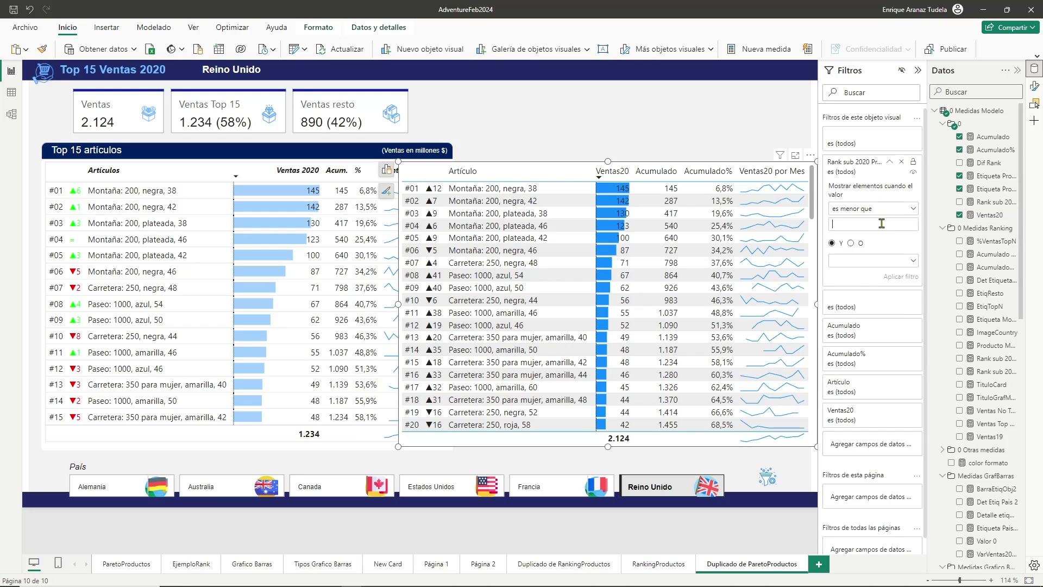
{"action": "type", "text": "16"}
{"action": "left_click", "coordinate": [895, 277]}
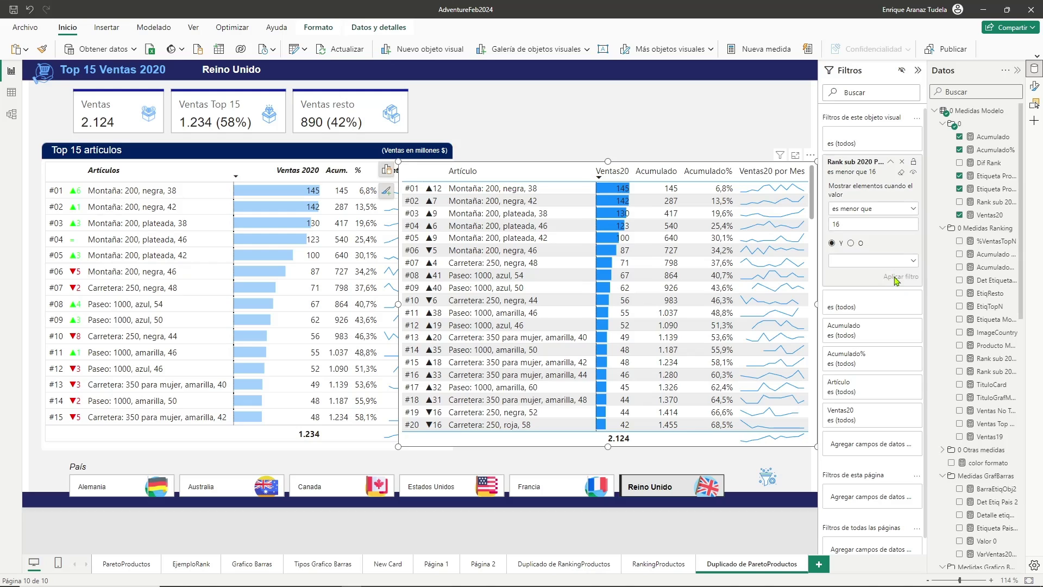
{"action": "left_click", "coordinate": [685, 129]}
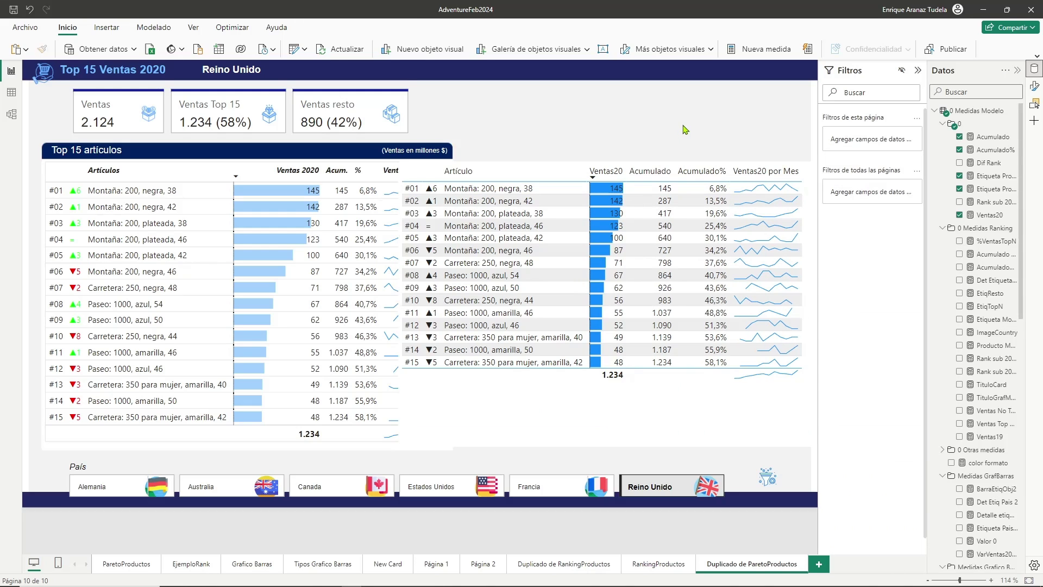
{"action": "left_click", "coordinate": [613, 452]}
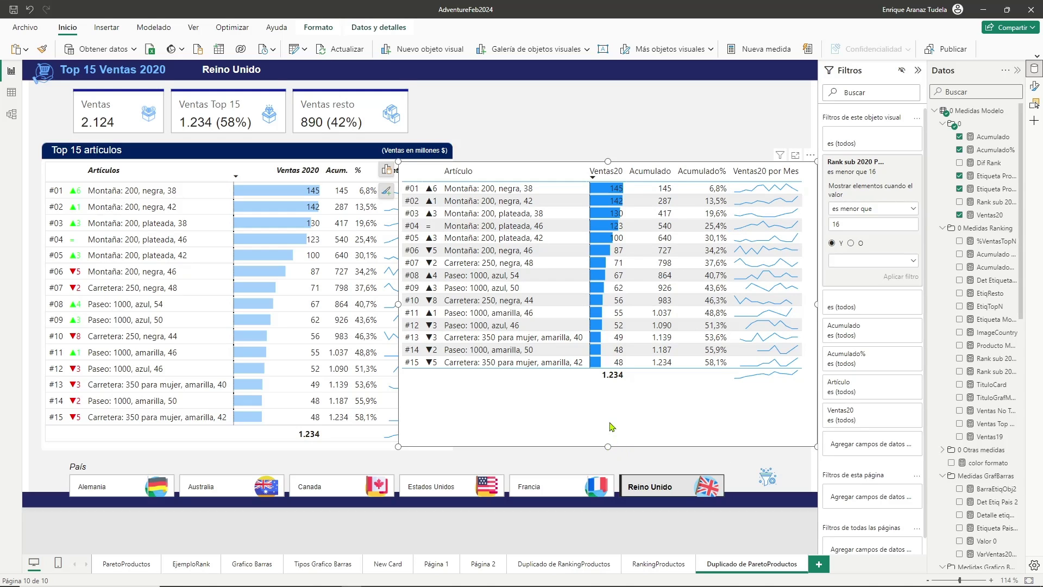
{"action": "left_click_drag", "start_coordinate": [612, 426], "coordinate": [612, 386]}
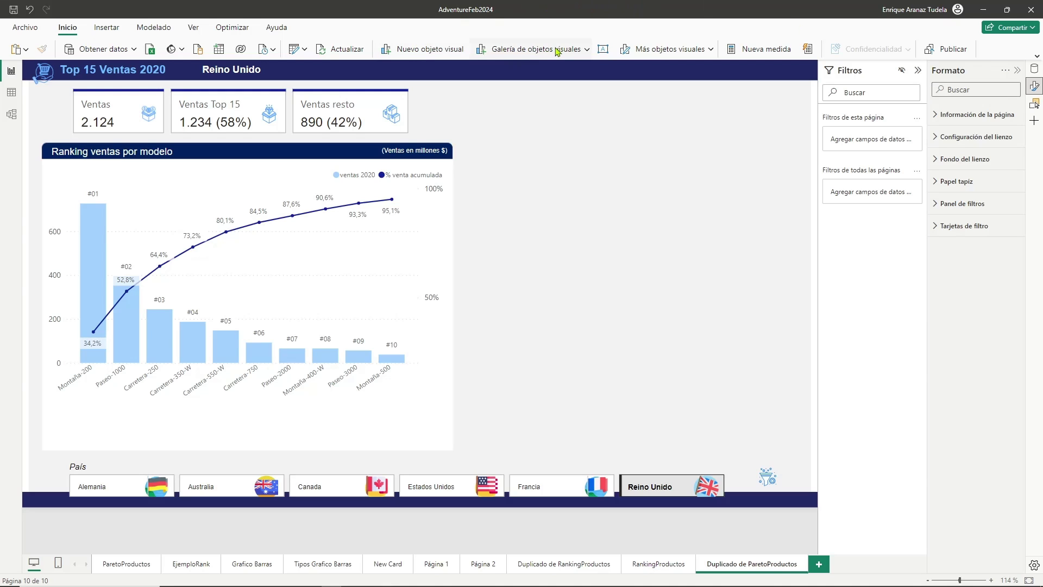
- Insert a line and clustered column chart with SpanishProductName from DimProduct on its X axis
{"action": "left_click", "coordinate": [585, 53]}
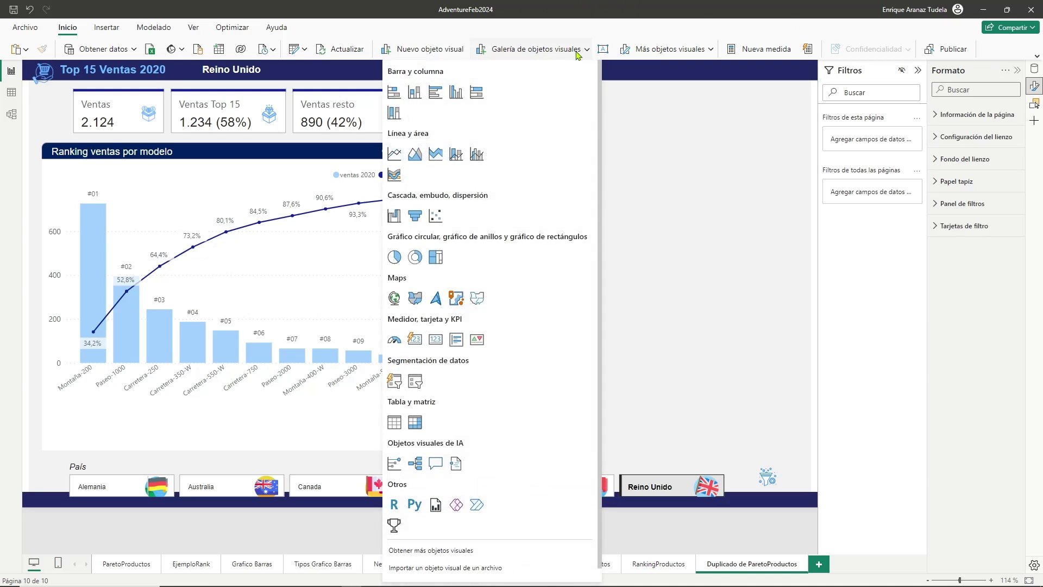
{"action": "left_click", "coordinate": [477, 155]}
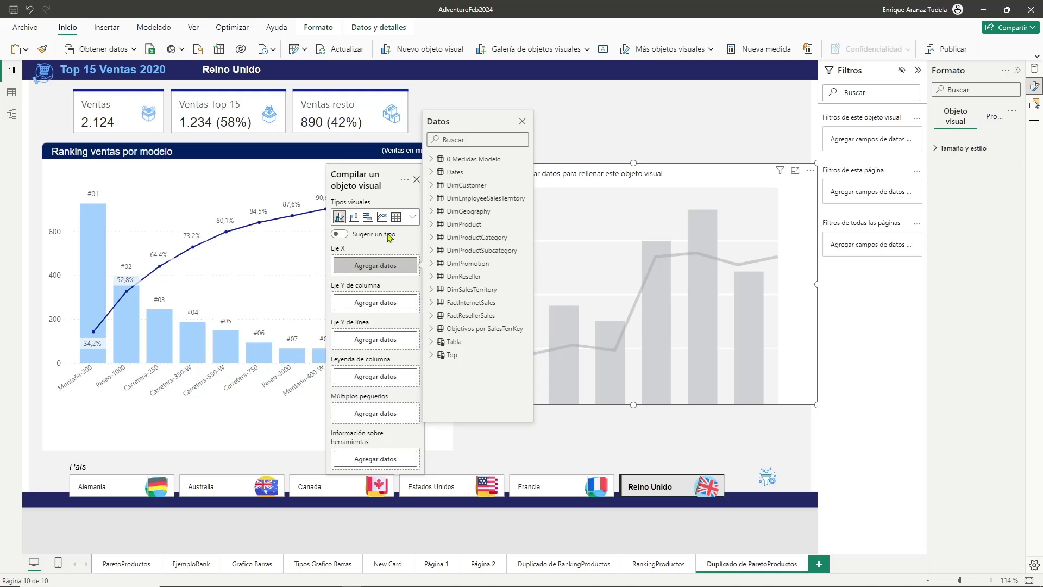
{"action": "left_click", "coordinate": [432, 224]}
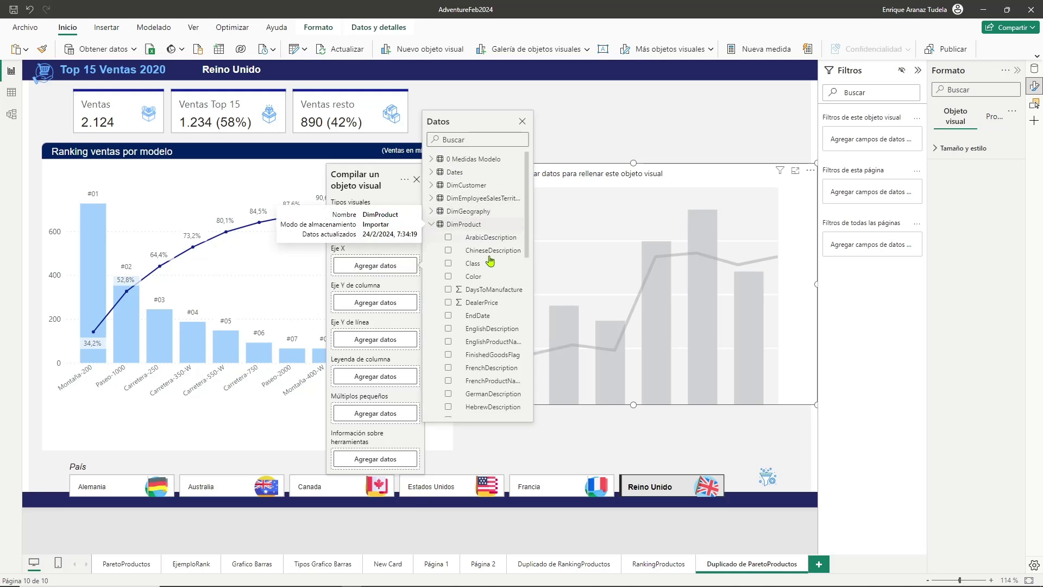
{"action": "scroll", "coordinate": [507, 303], "scroll_direction": "down", "scroll_amount": 10}
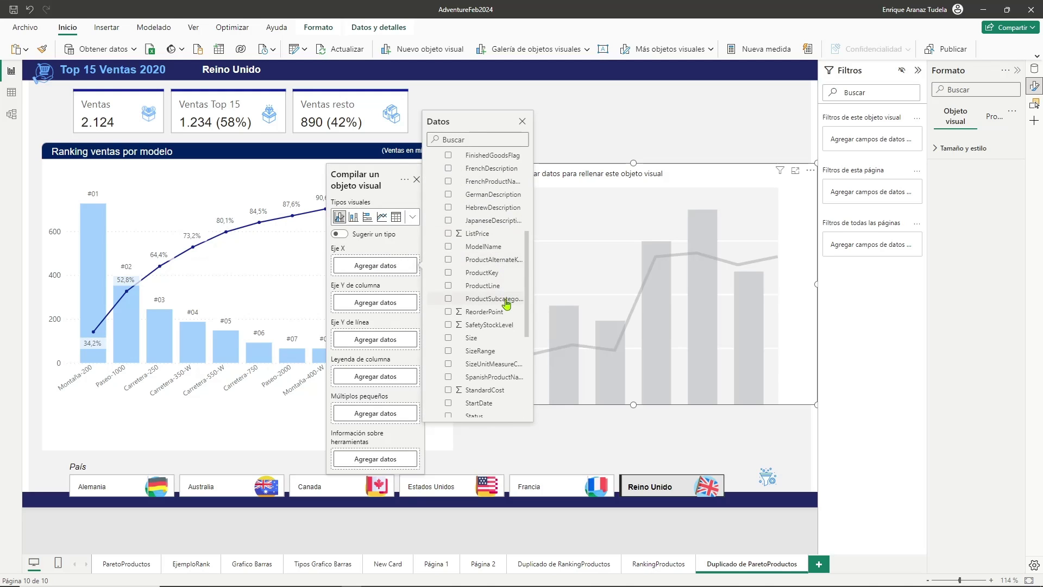
{"action": "scroll", "coordinate": [489, 304], "scroll_direction": "down", "scroll_amount": 2}
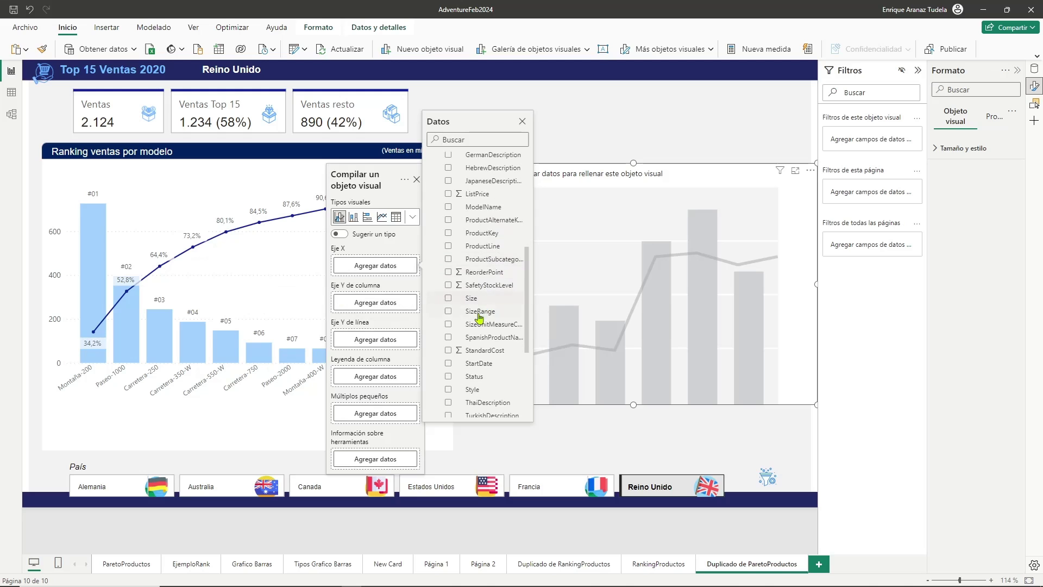
{"action": "left_click", "coordinate": [448, 337]}
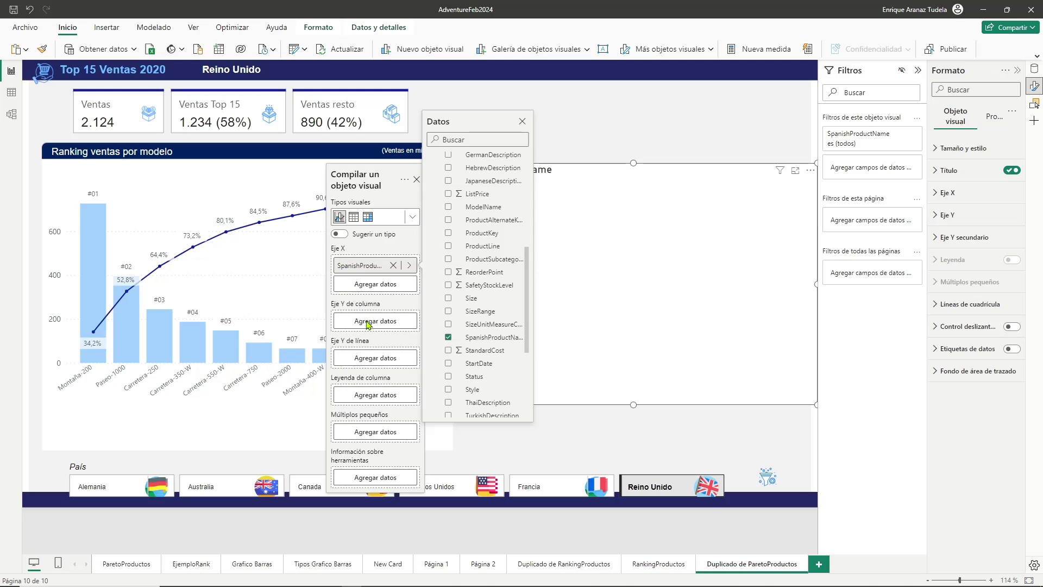
- Add the Ventas20 measure from folder 0 of 0 Medidas Modelo to the new chart's column Y axis
{"action": "left_click", "coordinate": [369, 322]}
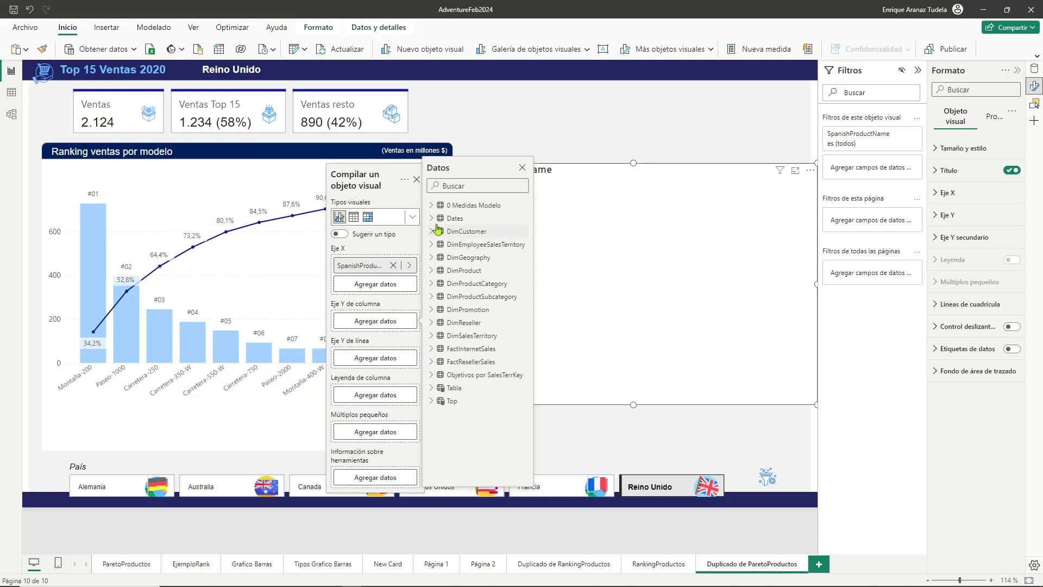
{"action": "left_click", "coordinate": [432, 205]}
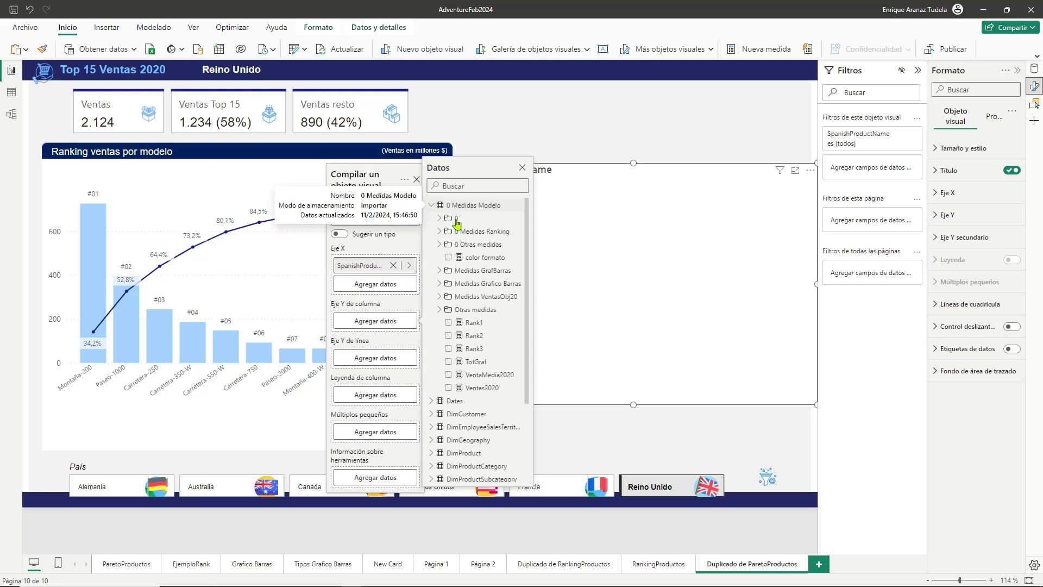
{"action": "left_click", "coordinate": [440, 219]}
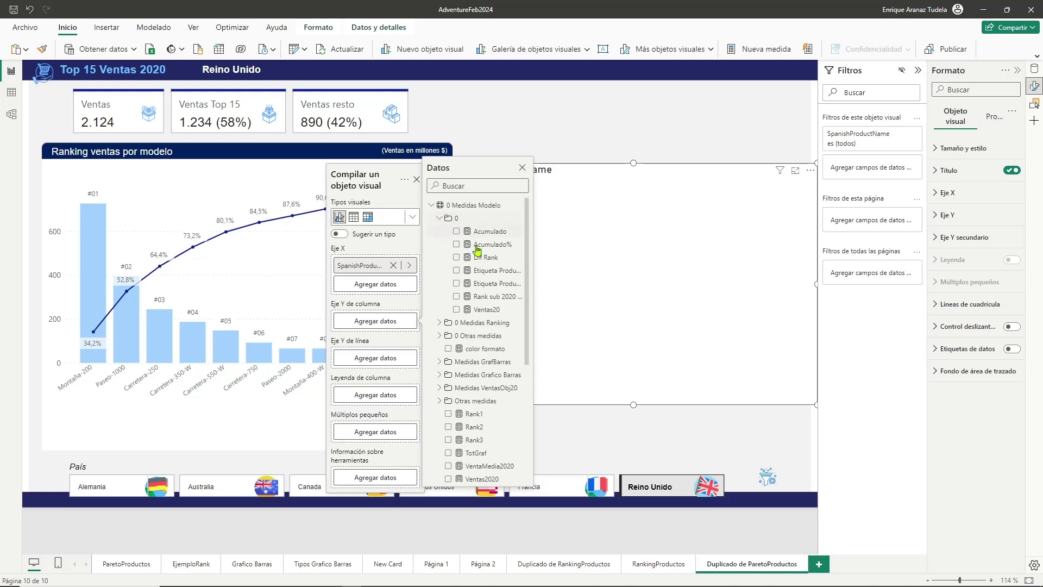
{"action": "left_click", "coordinate": [450, 311]}
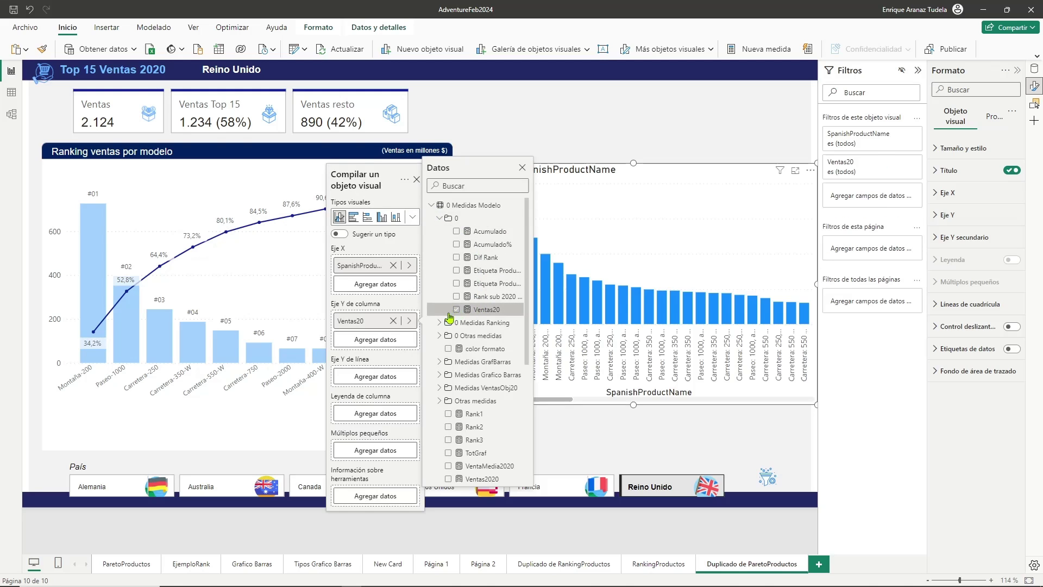
- Add the Acumulado% measure from folder 0 of 0 Medidas Modelo to the chart's line Y axis
{"action": "left_click", "coordinate": [378, 379]}
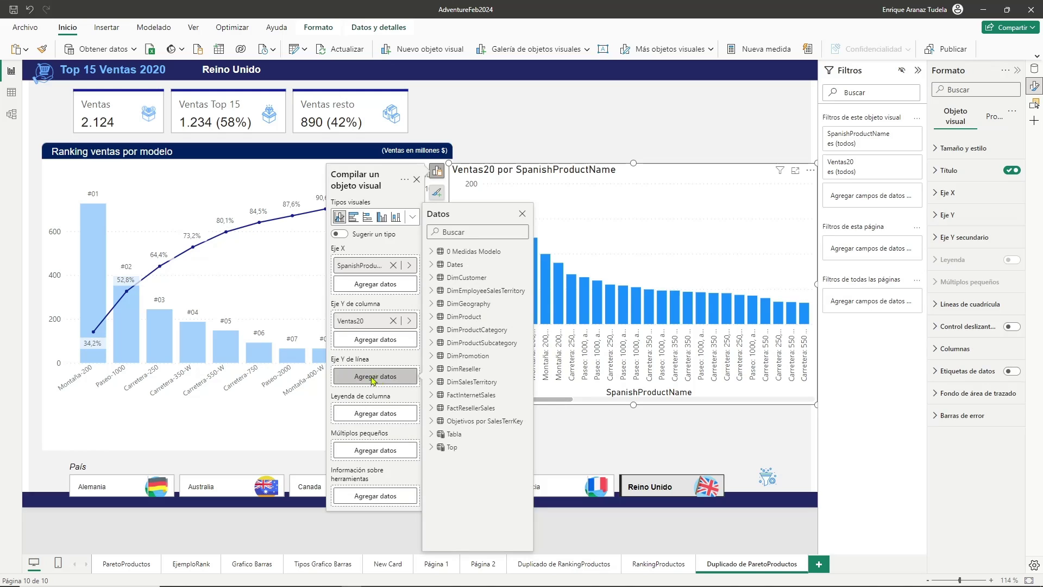
{"action": "left_click", "coordinate": [431, 251]}
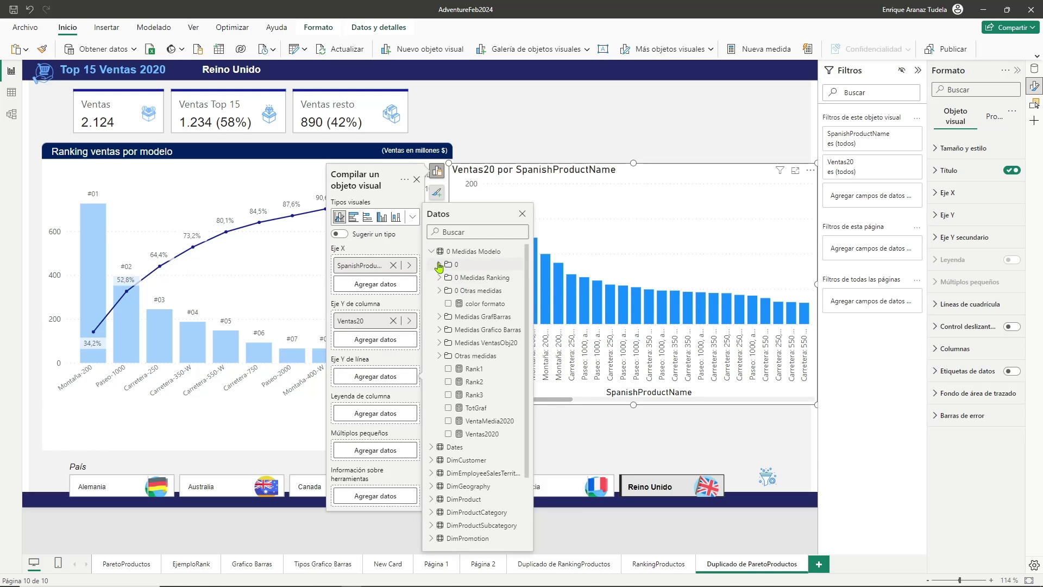
{"action": "left_click", "coordinate": [439, 265]}
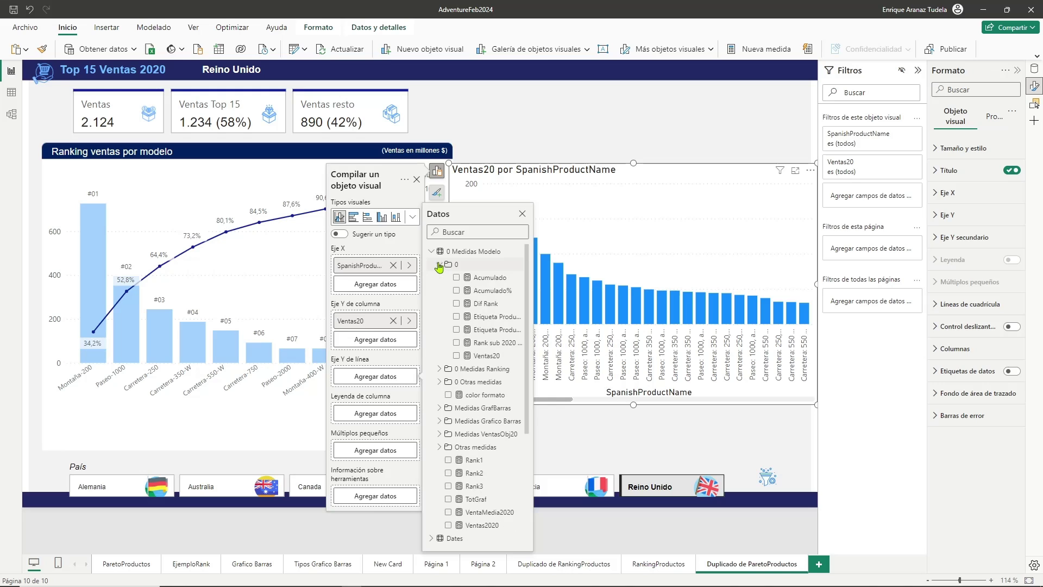
{"action": "left_click", "coordinate": [456, 291]}
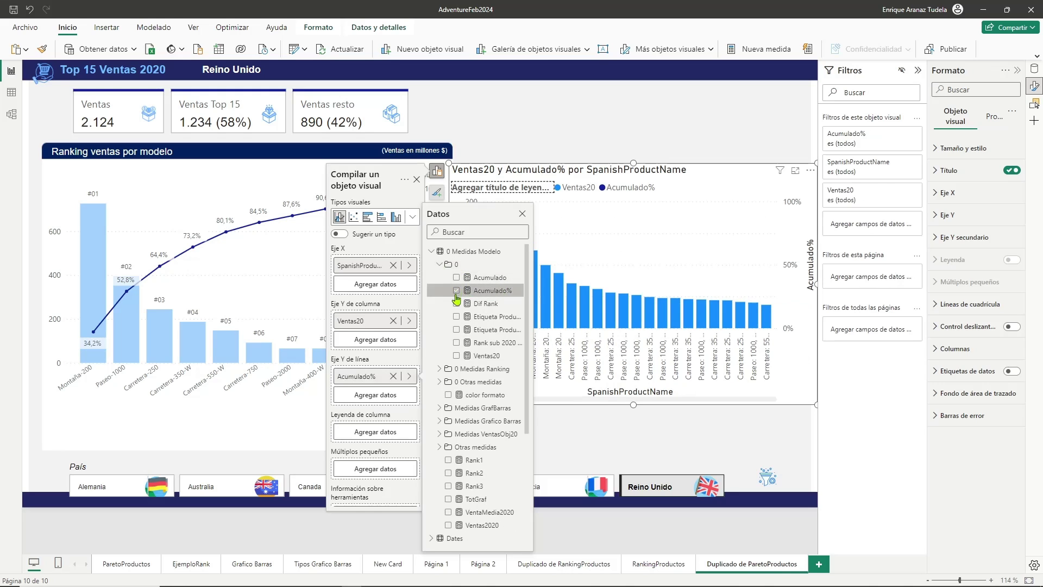
{"action": "left_click", "coordinate": [654, 134]}
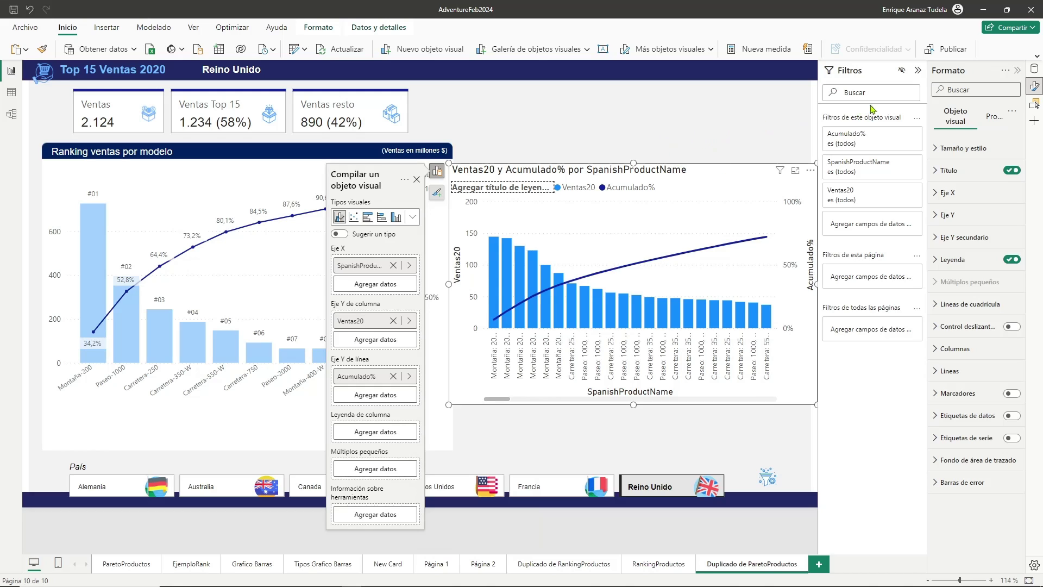
- Filter the new chart by the Rank sub 2020 Prod measure to values less than 16 (es menor que)
{"action": "left_click", "coordinate": [1035, 69]}
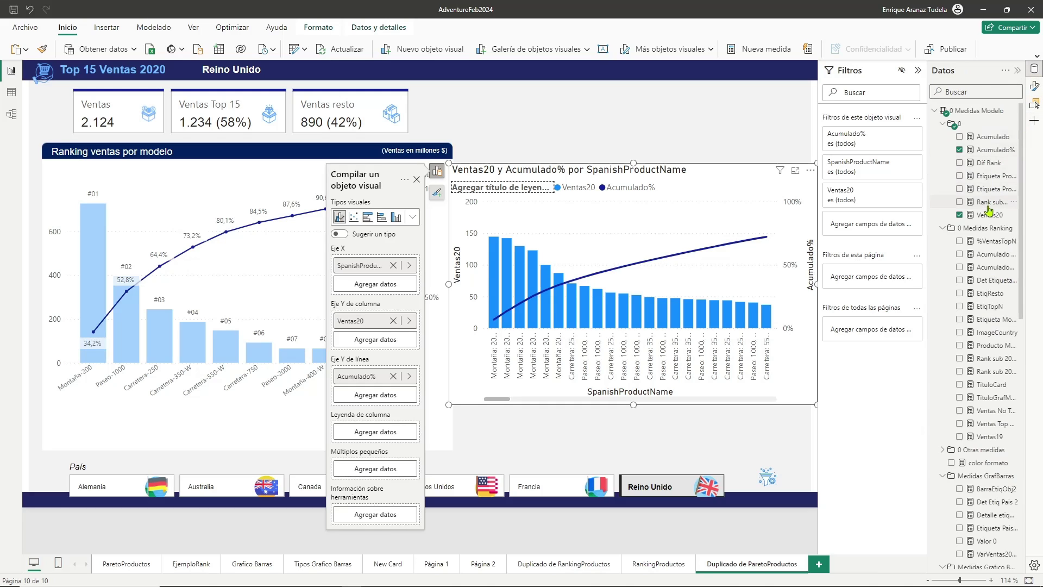
{"action": "left_click_drag", "start_coordinate": [987, 208], "coordinate": [871, 188]}
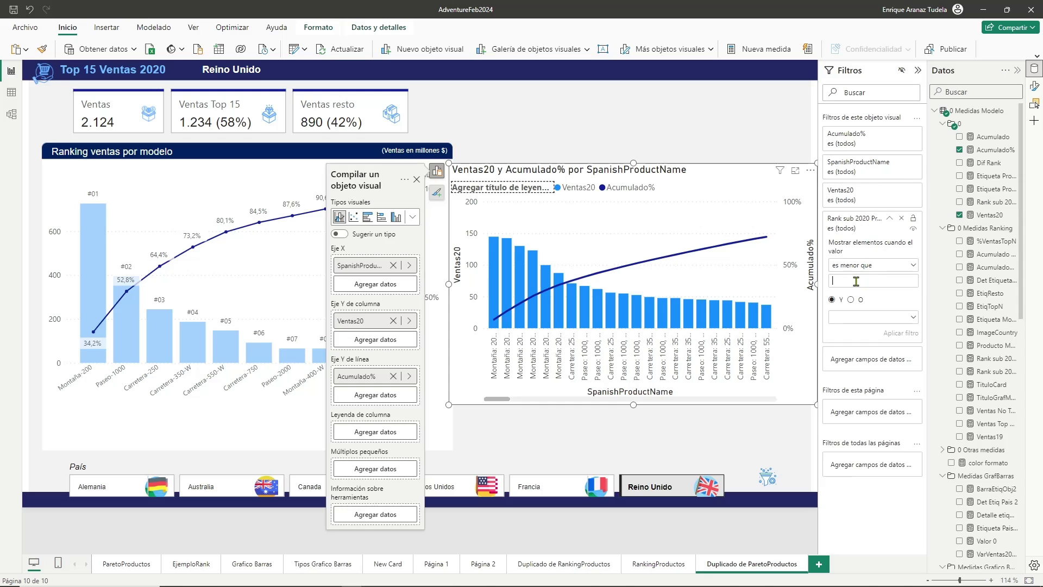
{"action": "type", "text": "16"}
{"action": "left_click", "coordinate": [897, 338]}
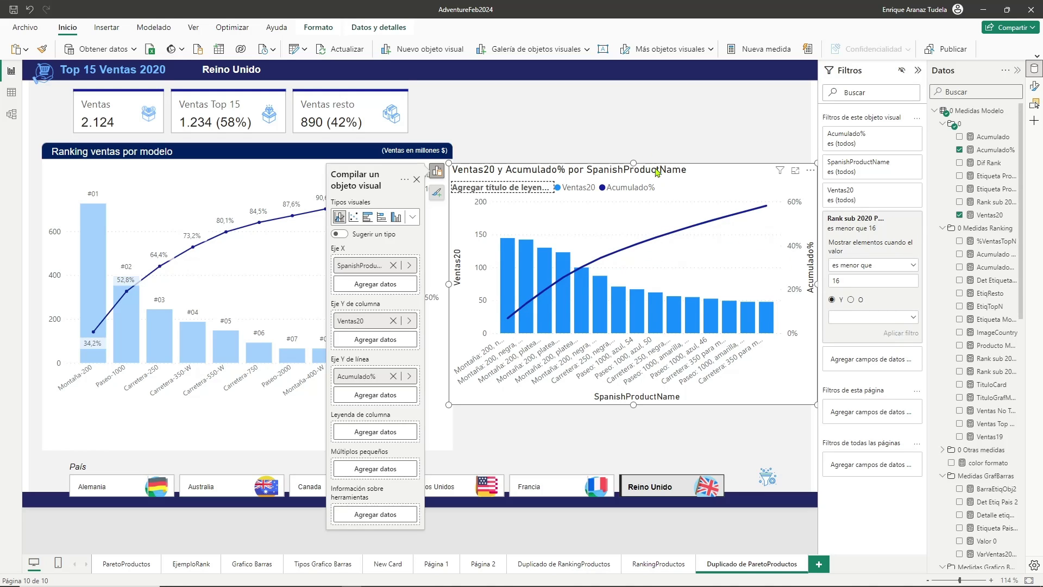
- Make the new chart taller by extending its upper edge, and turn on its data labels
{"action": "left_click_drag", "start_coordinate": [634, 163], "coordinate": [631, 111]}
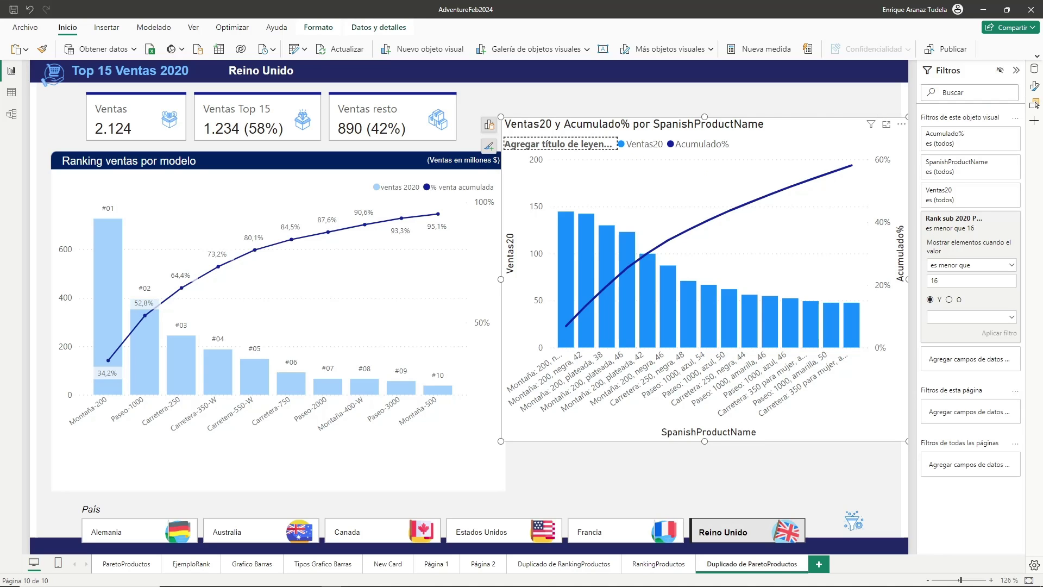
{"action": "left_click", "coordinate": [1034, 86]}
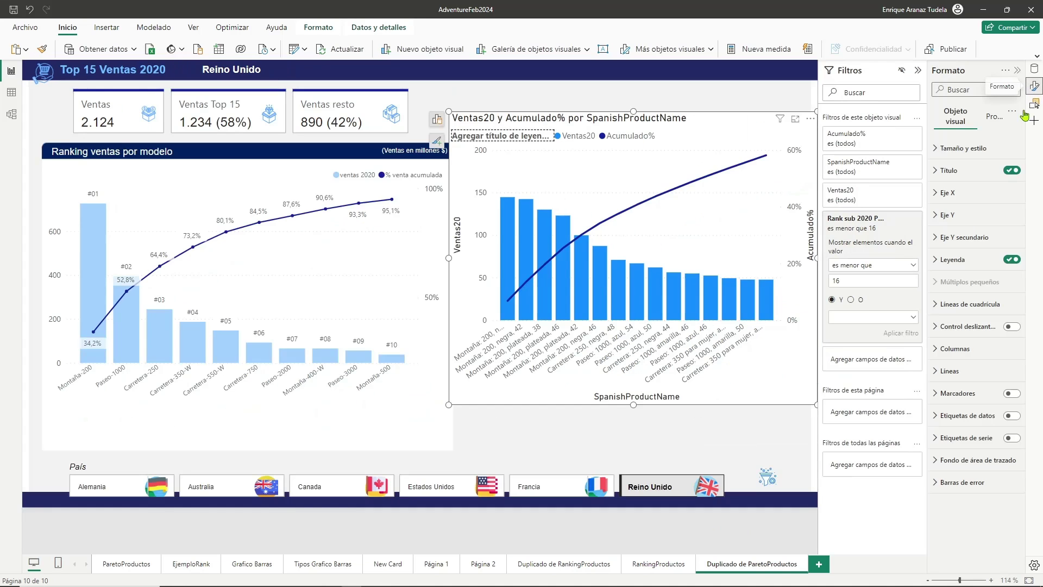
{"action": "left_click", "coordinate": [1012, 416]}
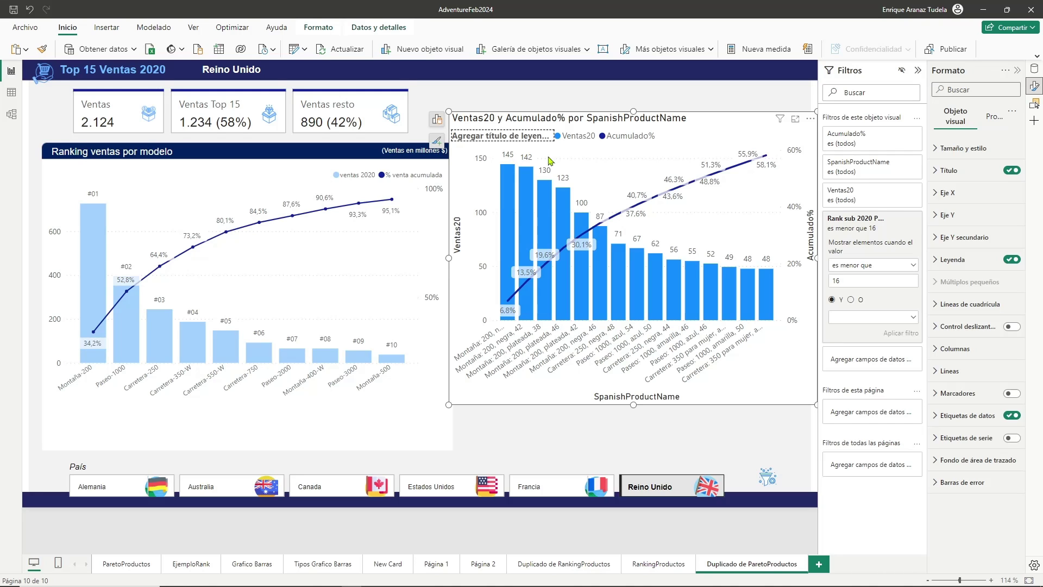
- Turn off the value (Valor) in the data labels of the chart's Ventas20 series
{"action": "left_click", "coordinate": [936, 416]}
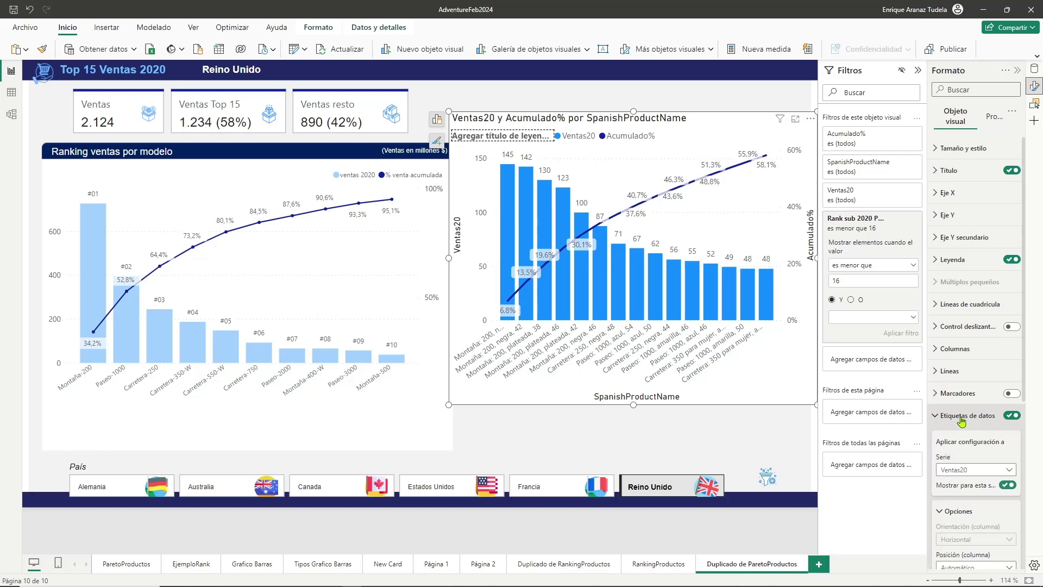
{"action": "scroll", "coordinate": [956, 413], "scroll_direction": "down", "scroll_amount": 1}
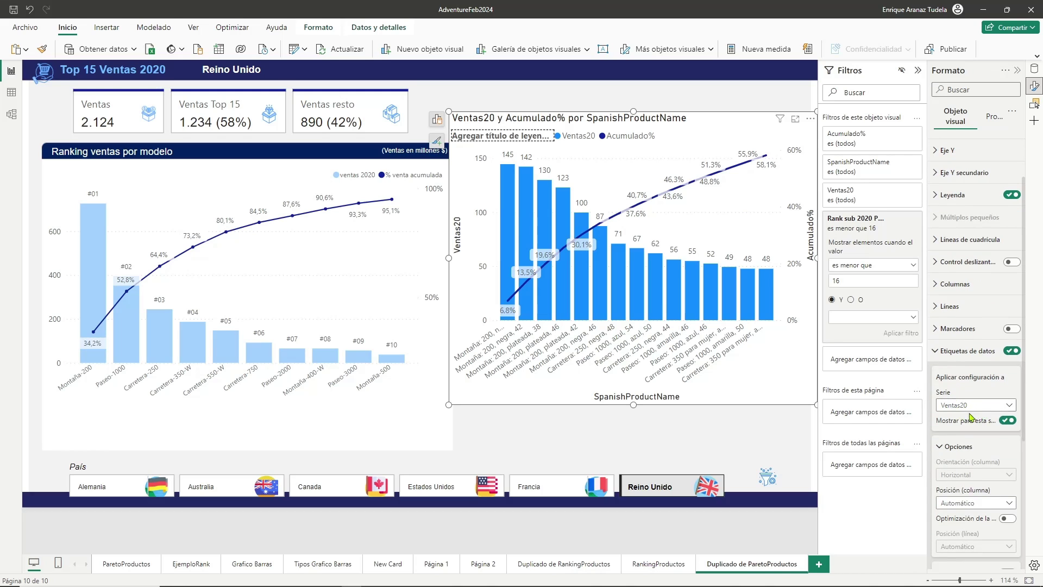
{"action": "scroll", "coordinate": [939, 406], "scroll_direction": "down", "scroll_amount": 3}
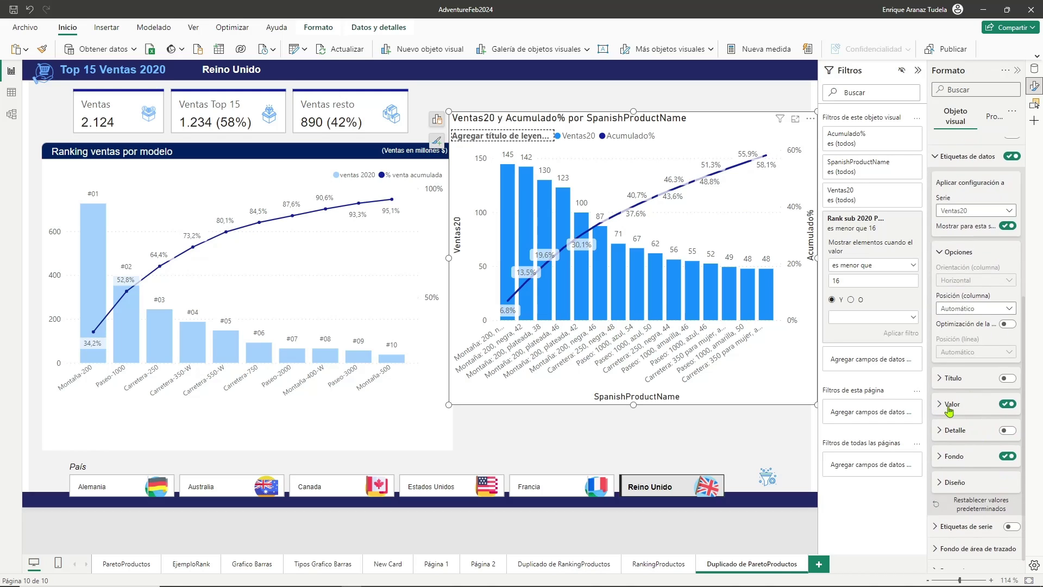
{"action": "left_click", "coordinate": [943, 409]}
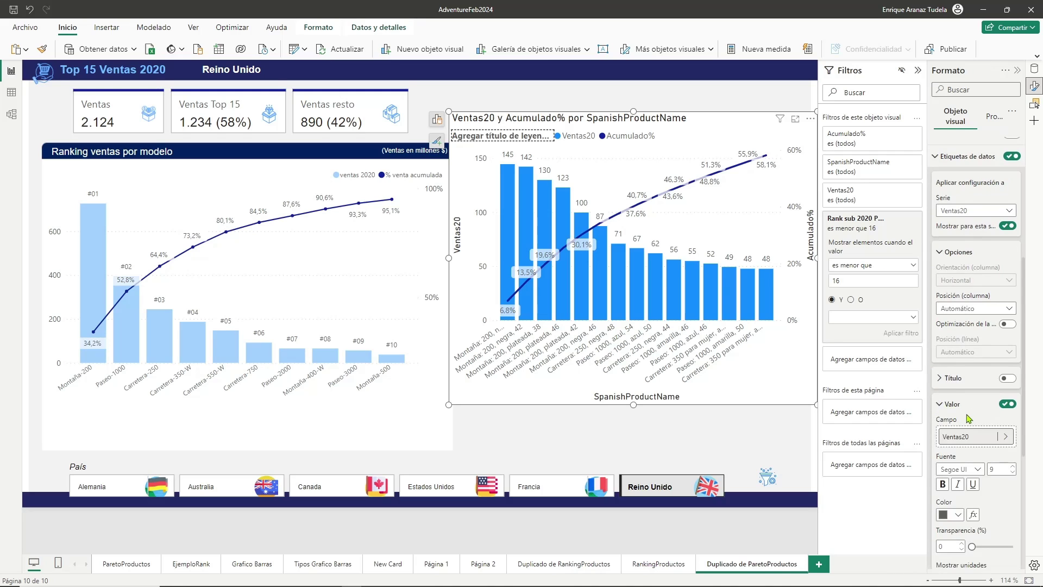
{"action": "scroll", "coordinate": [967, 417], "scroll_direction": "down", "scroll_amount": 2}
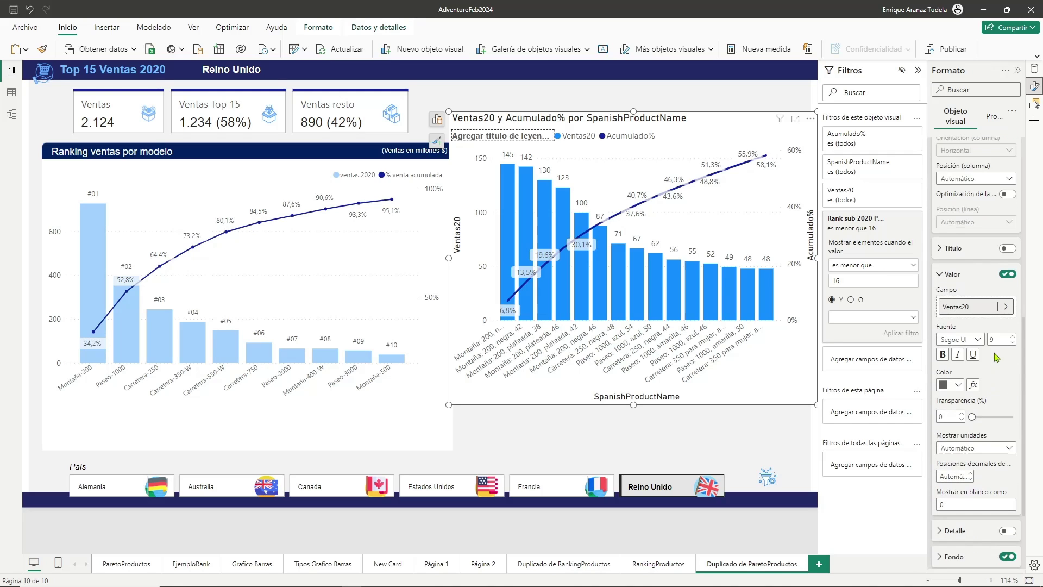
{"action": "left_click", "coordinate": [1009, 275]}
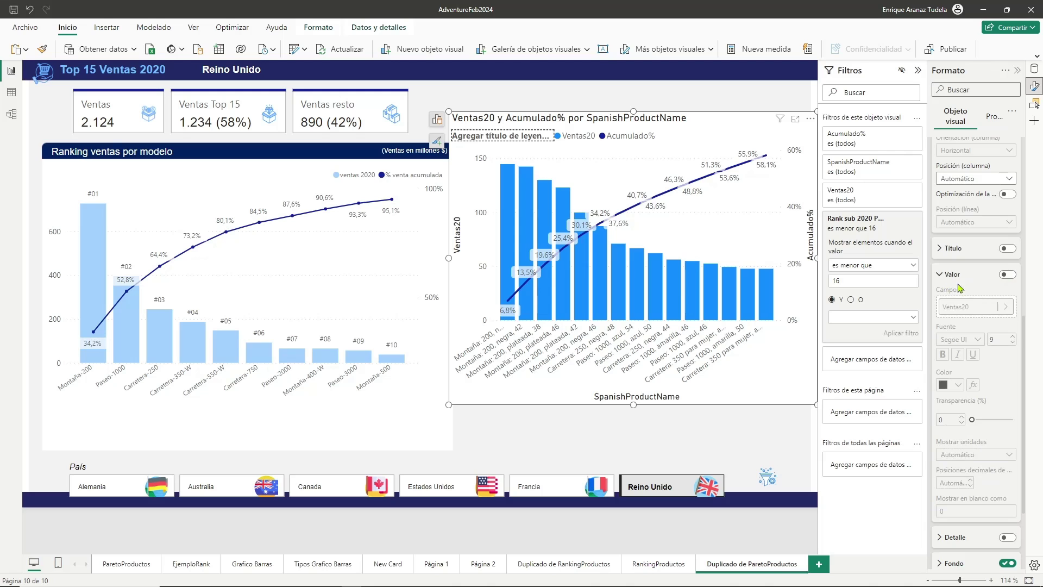
- Turn on the detail (Detalle) in the Ventas20 data labels and use the Etiqueta Producto measure as its data
{"action": "scroll", "coordinate": [967, 309], "scroll_direction": "down", "scroll_amount": 2}
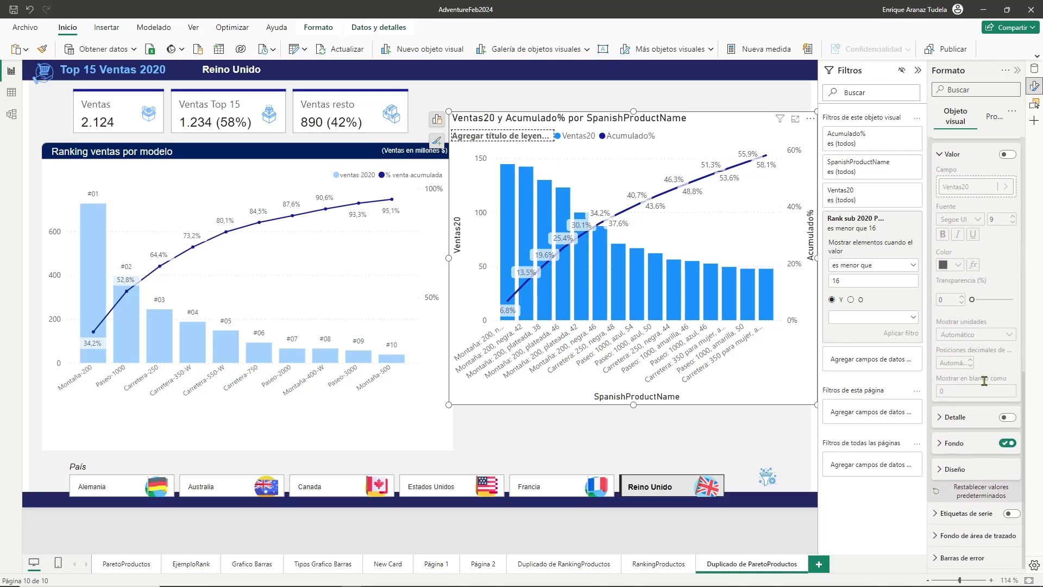
{"action": "left_click", "coordinate": [1007, 419]}
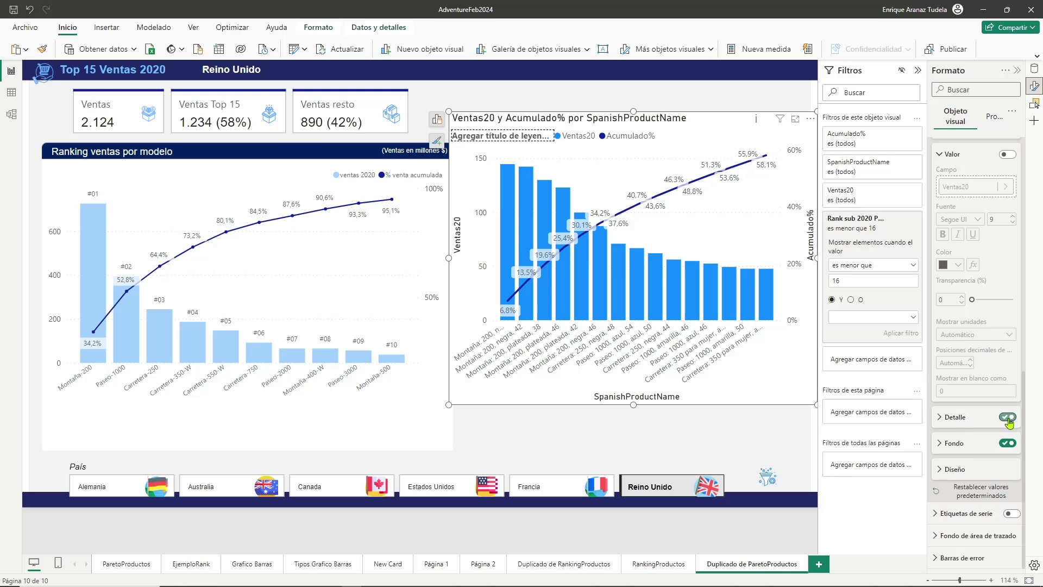
{"action": "left_click", "coordinate": [948, 423]}
{"action": "scroll", "coordinate": [949, 426], "scroll_direction": "down", "scroll_amount": 1}
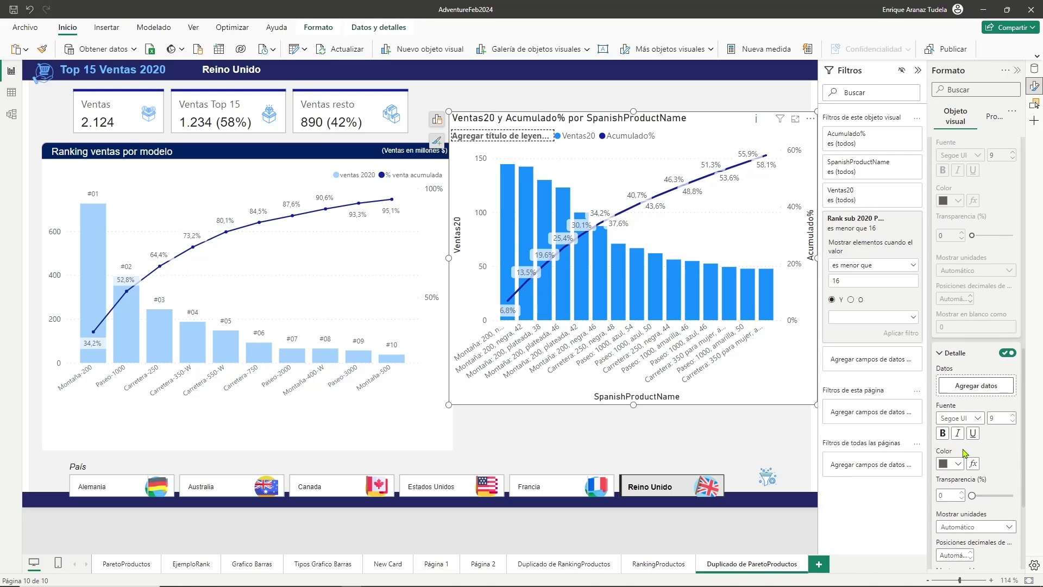
{"action": "left_click", "coordinate": [976, 386]}
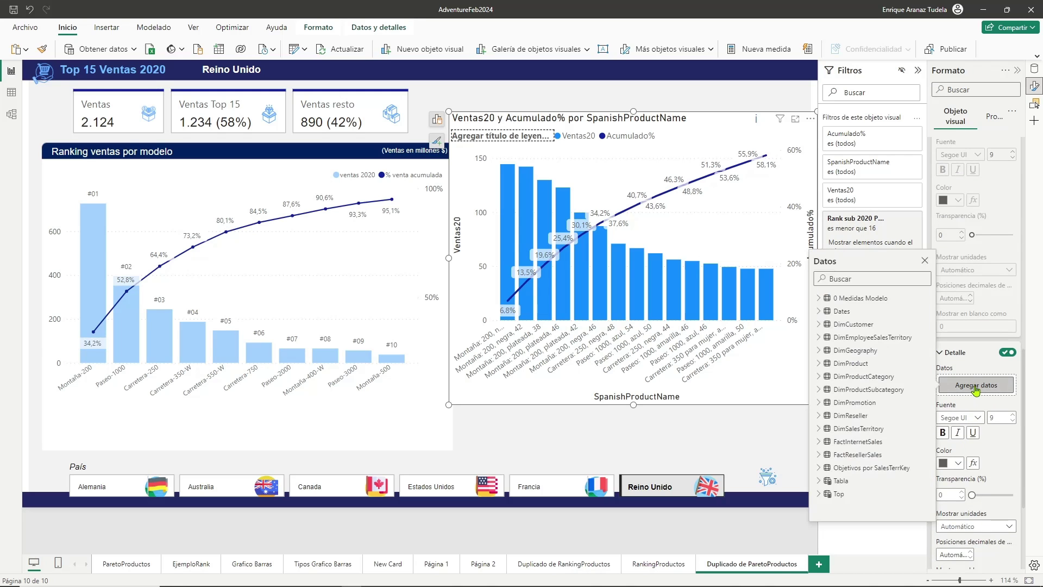
{"action": "left_click", "coordinate": [819, 299]}
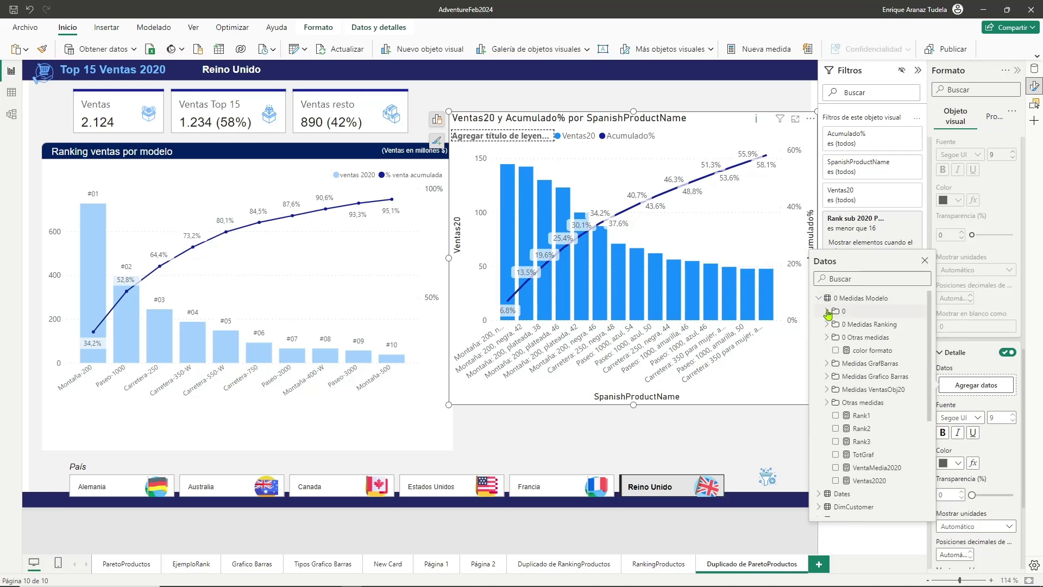
{"action": "left_click", "coordinate": [826, 312]}
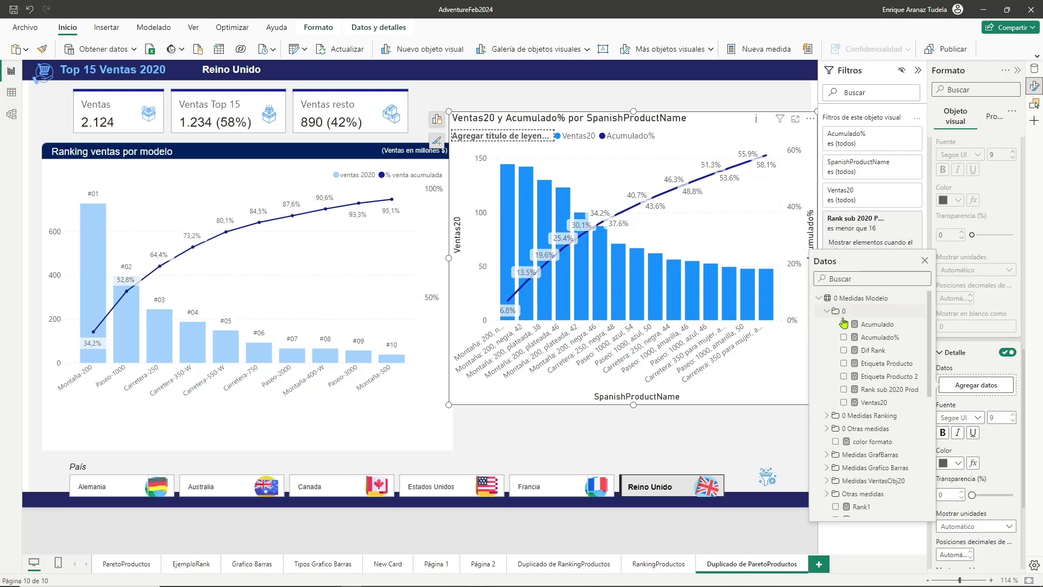
{"action": "left_click", "coordinate": [845, 363]}
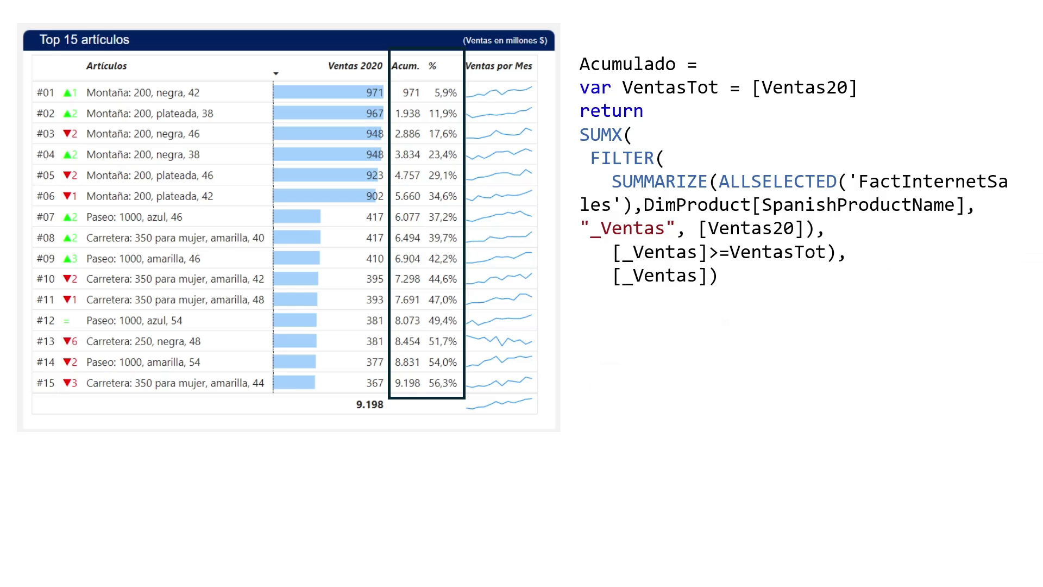
{"action": "key", "text": "Right"}
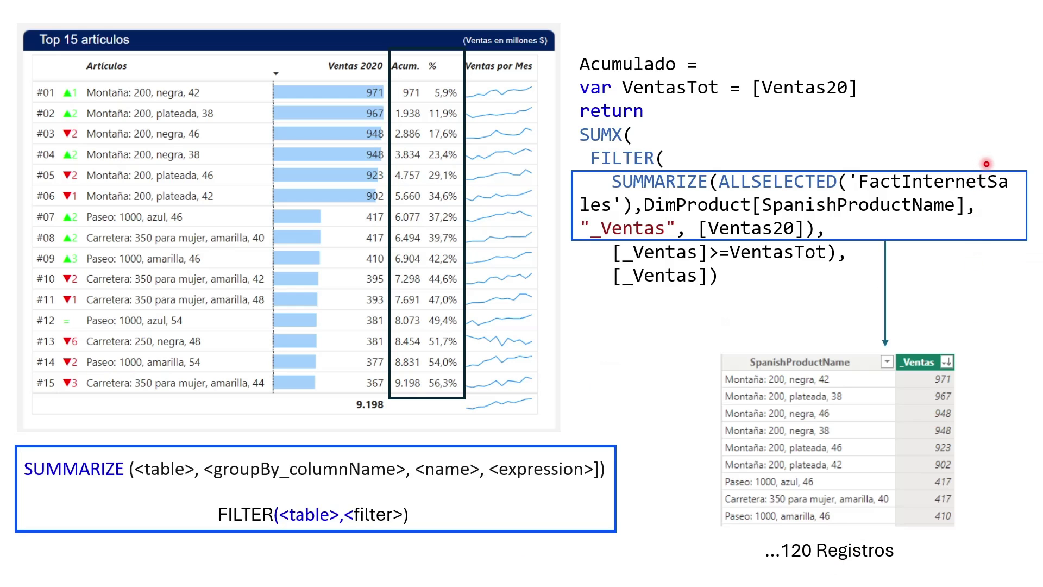